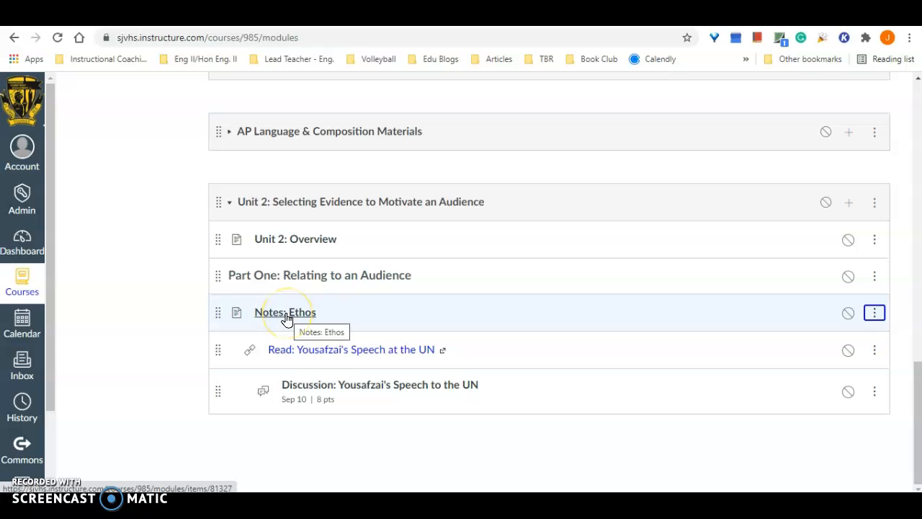
# - Open the "Notes: Ethos" page from the Unit 2 module for editing and enter "Type here!" in its body
pyautogui.click(286, 315)
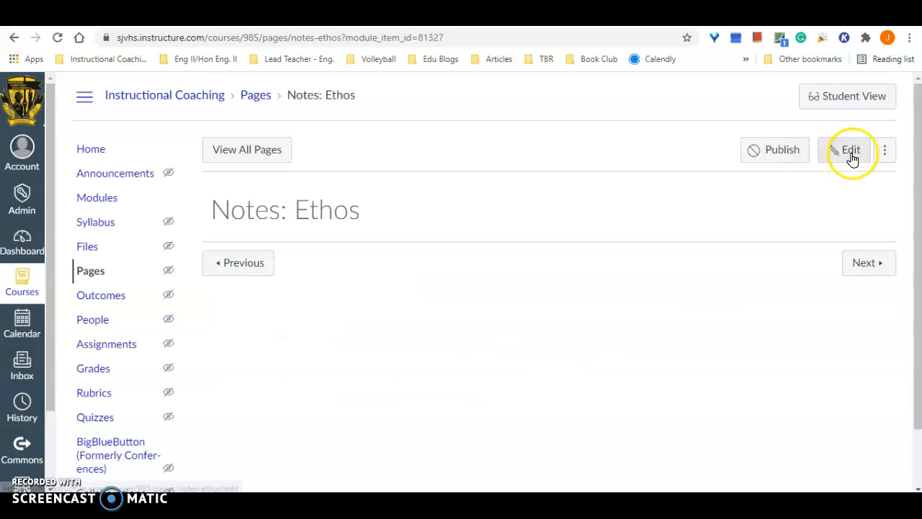
pyautogui.click(852, 155)
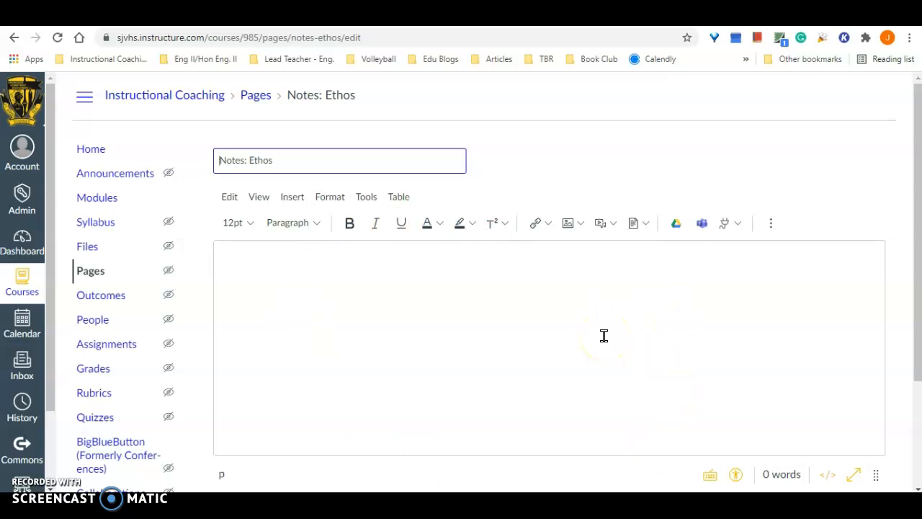
pyautogui.click(578, 295)
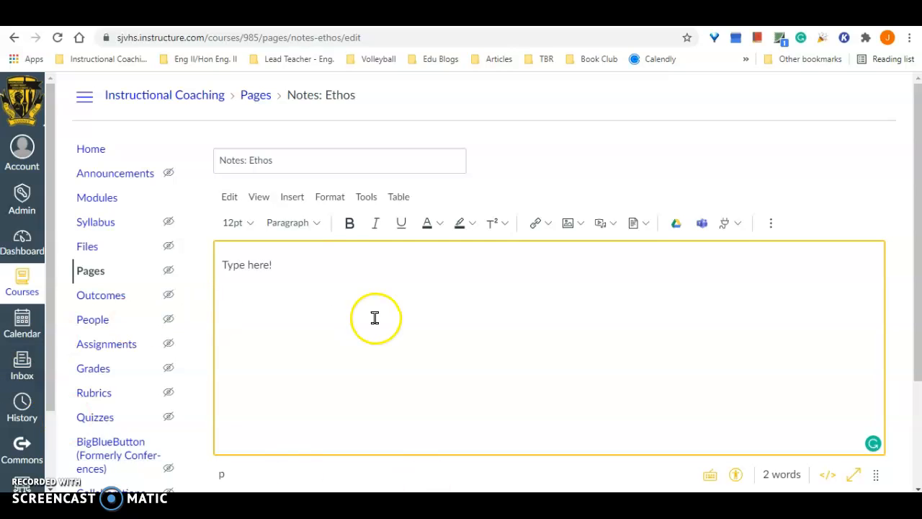
# - Replace the "Type here!" text in the page body with the copied ethos notes
pyautogui.moveTo(222, 265); pyautogui.dragTo(336, 280)
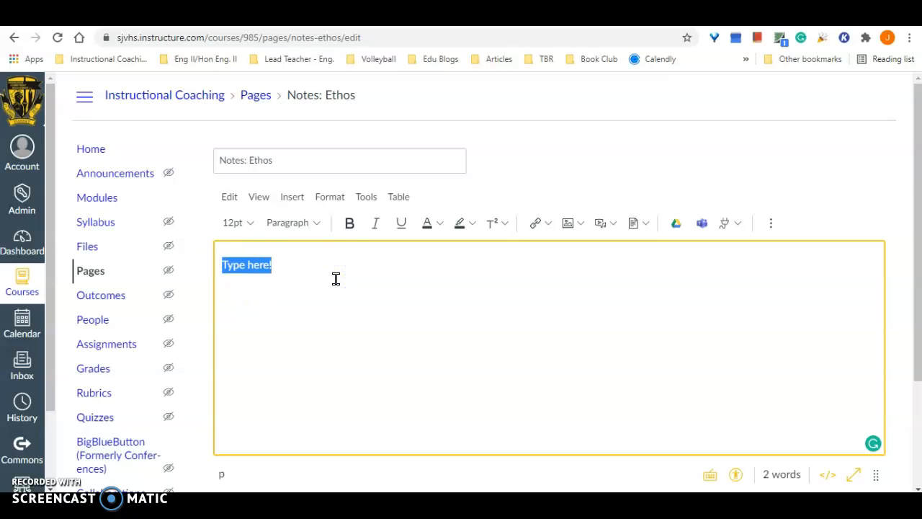
pyautogui.press('BackSpace')
pyautogui.click(227, 196)
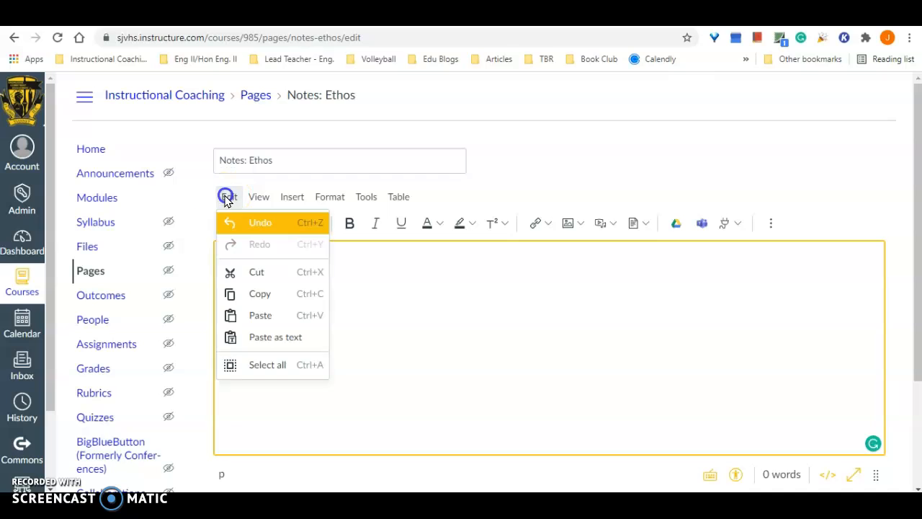
pyautogui.click(289, 321)
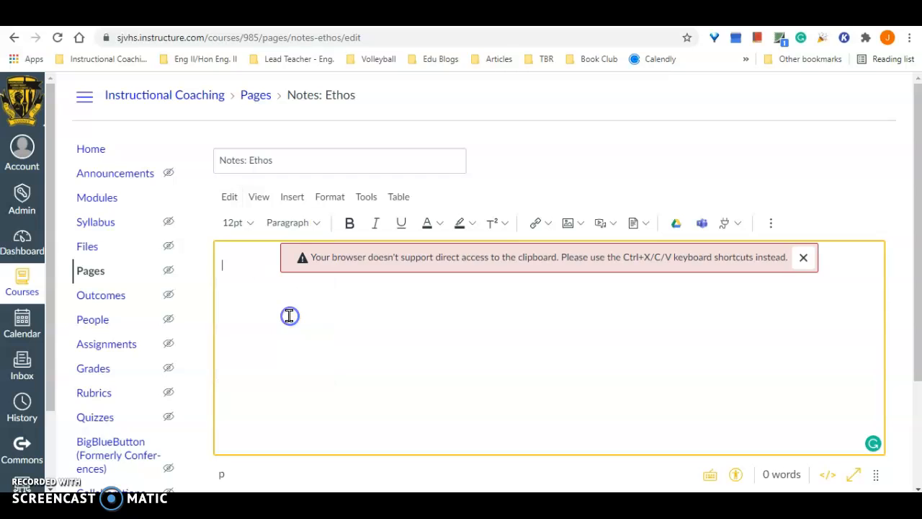
pyautogui.click(804, 261)
pyautogui.hotkey('ctrl', 'v')
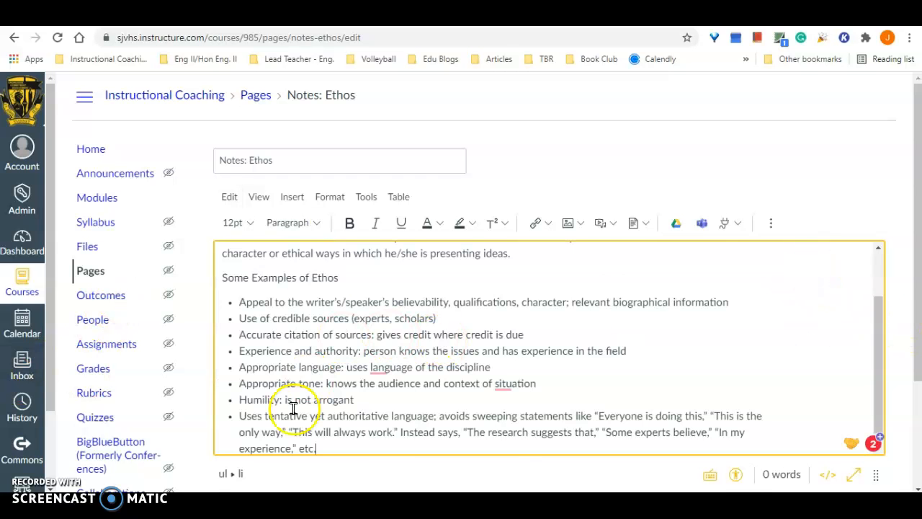
pyautogui.scroll(2, 501, 344)
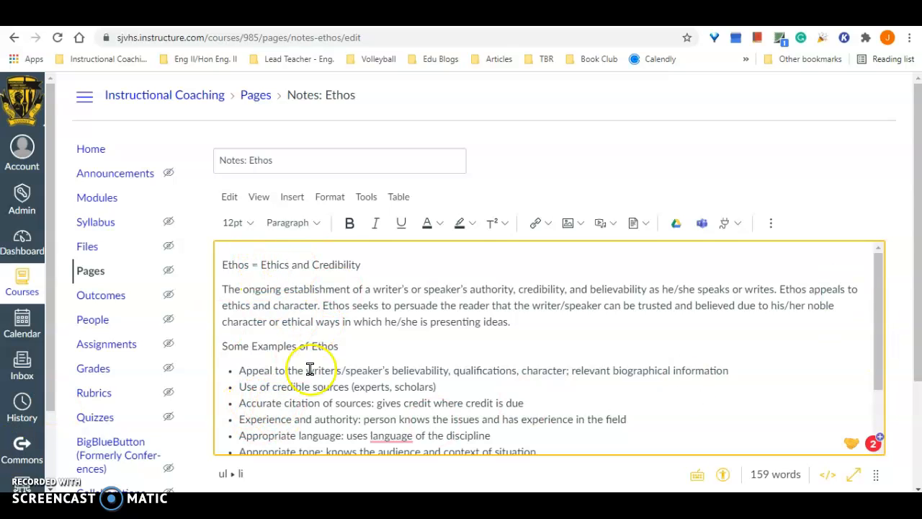
pyautogui.scroll(-2, 638, 393)
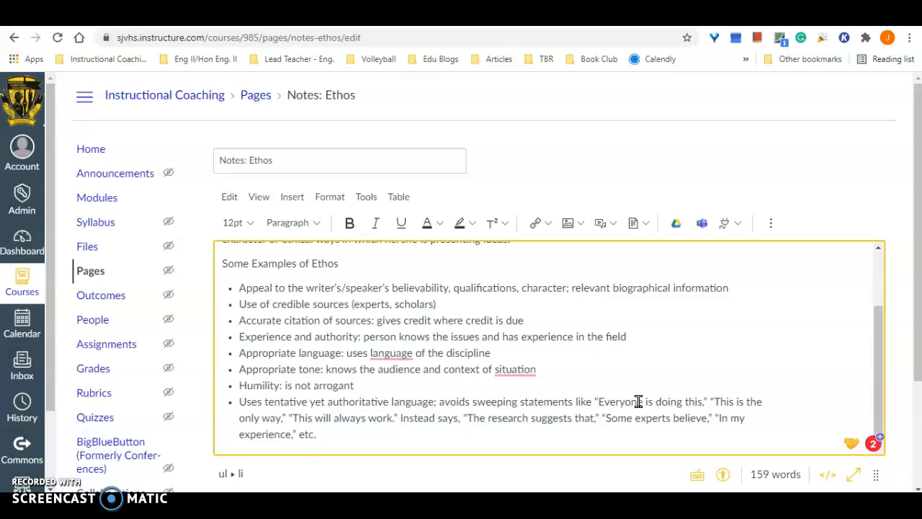
# - Format the opening line "Ethos = Ethics and Credibility" as a bold Heading 3
pyautogui.scroll(2, 569, 364)
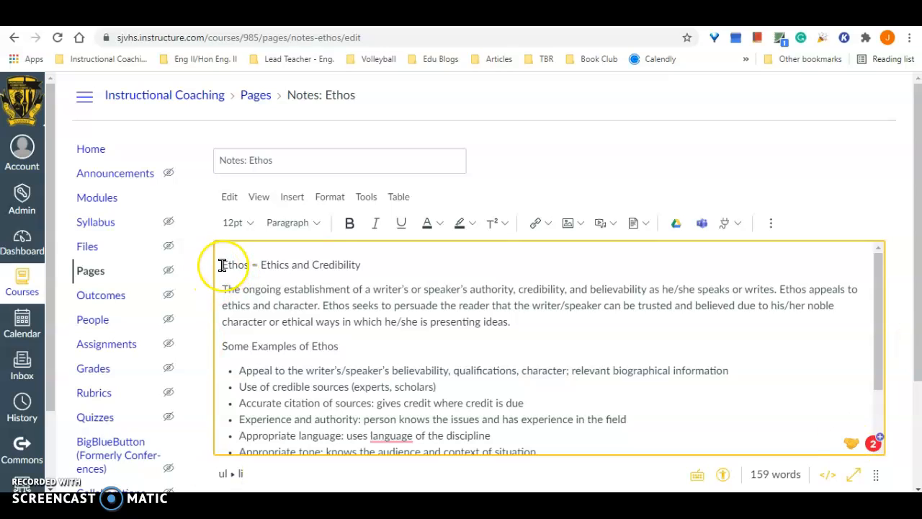
pyautogui.moveTo(218, 264); pyautogui.dragTo(380, 270)
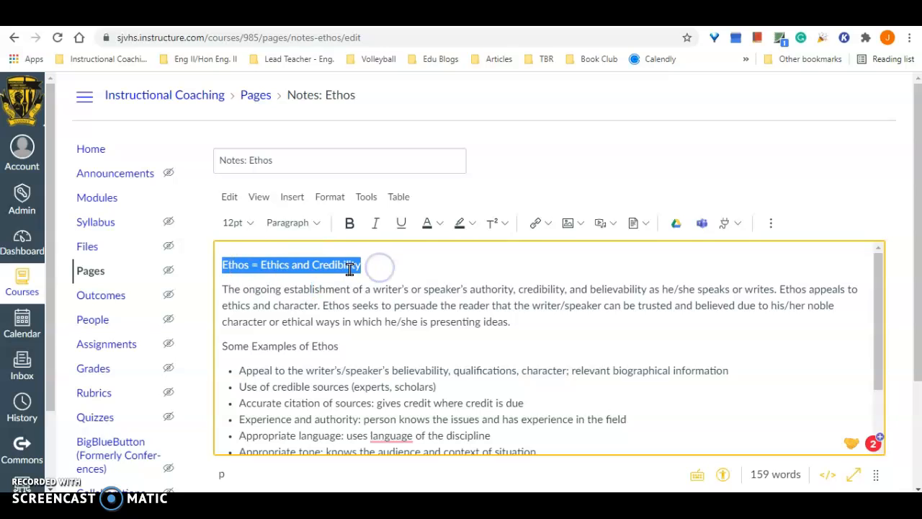
pyautogui.click(318, 225)
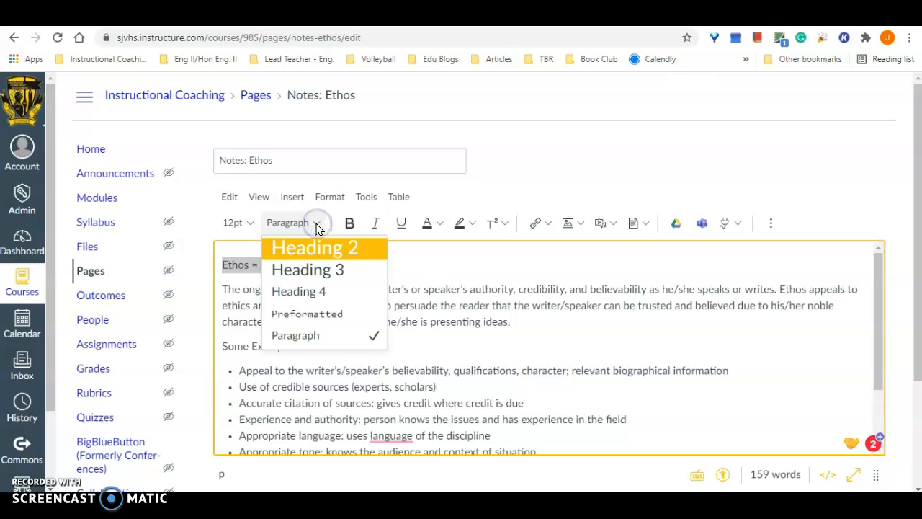
pyautogui.click(346, 270)
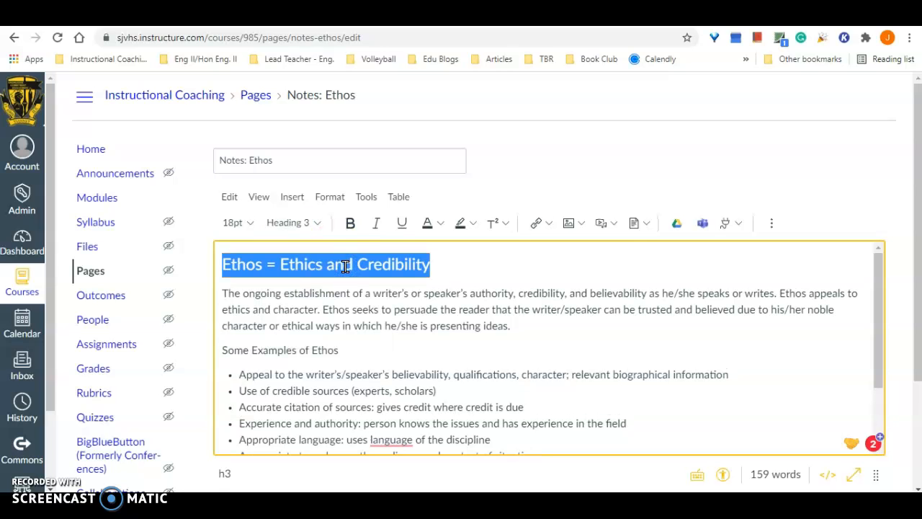
pyautogui.click(351, 227)
pyautogui.click(351, 226)
# - Center the "Ethos = Ethics and Credibility" heading and color its text dark purple
pyautogui.click(772, 223)
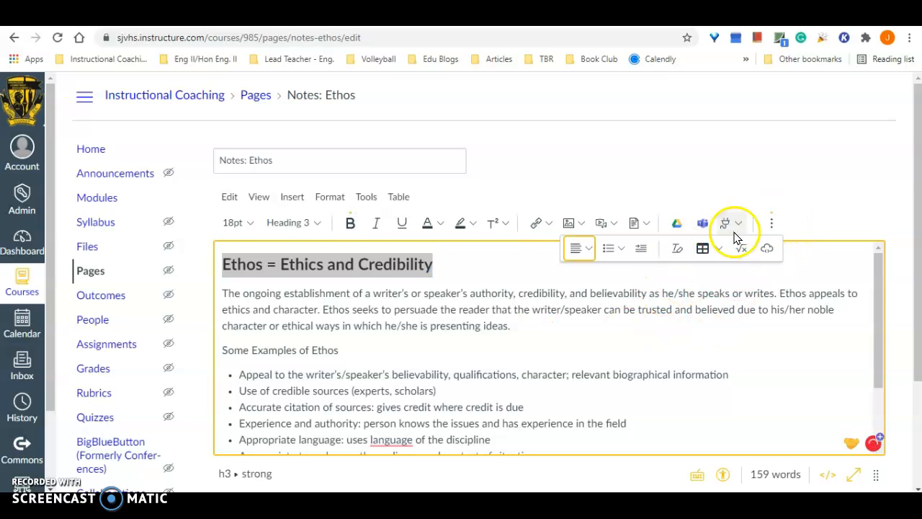
pyautogui.click(588, 250)
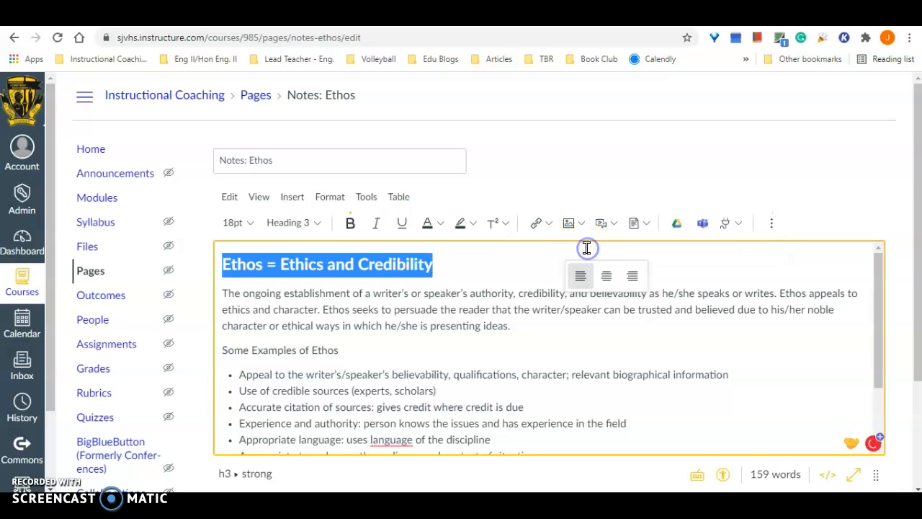
pyautogui.click(608, 276)
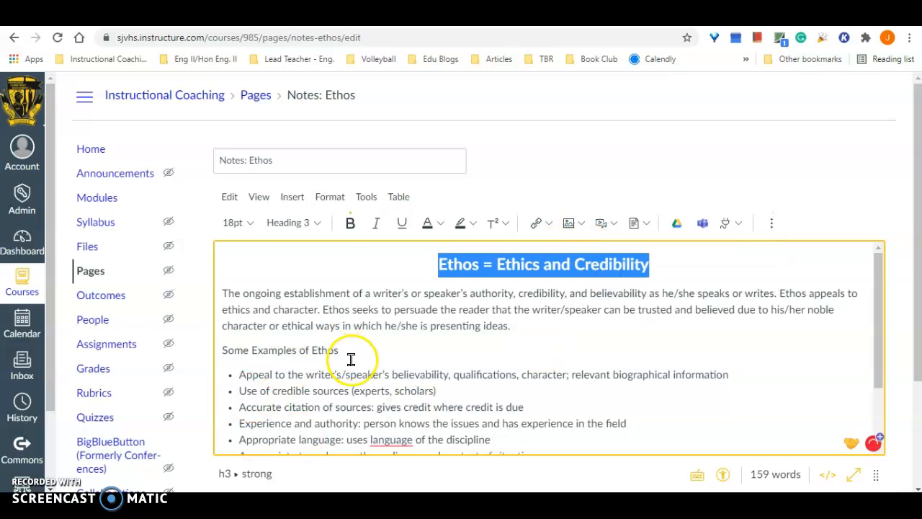
pyautogui.click(438, 224)
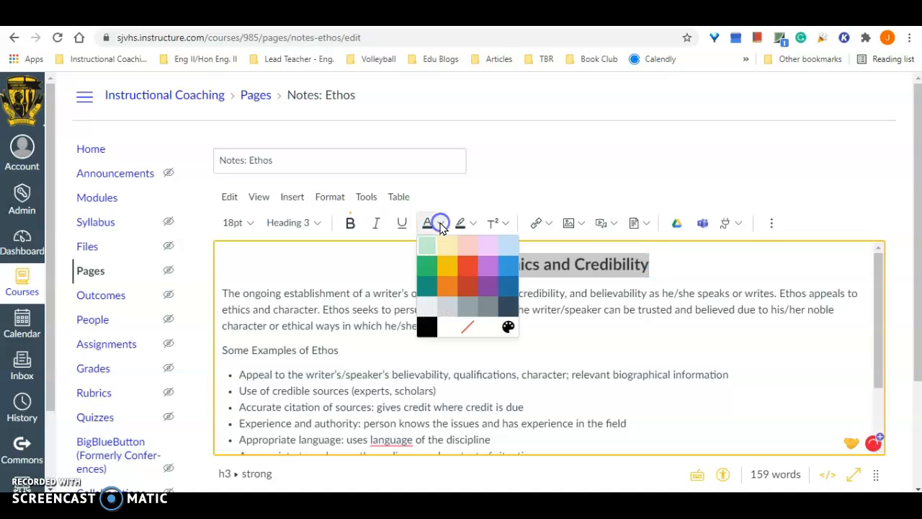
pyautogui.click(487, 283)
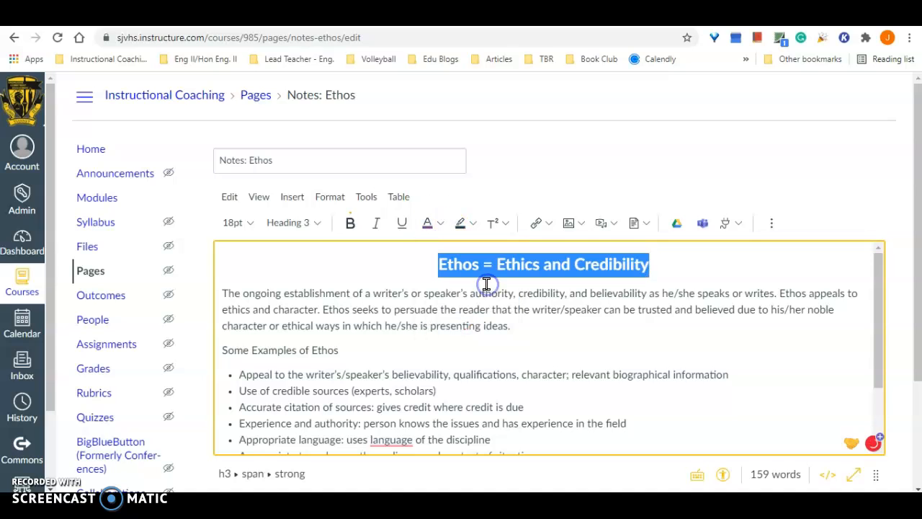
pyautogui.click(659, 268)
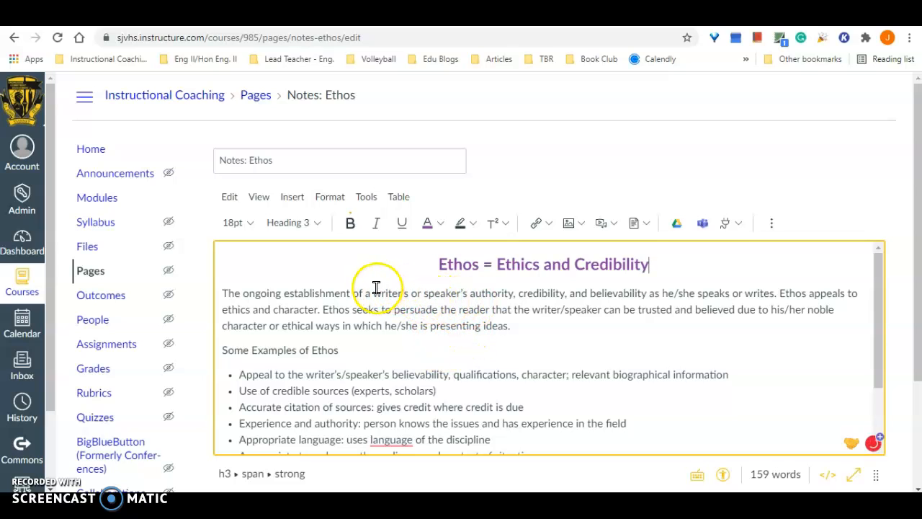
# - Bold the phrase "writer's or speaker's authority, credibility, and believability" in the first paragraph and highlight it in light yellow
pyautogui.moveTo(373, 291); pyautogui.dragTo(653, 294)
pyautogui.click(349, 223)
pyautogui.click(568, 349)
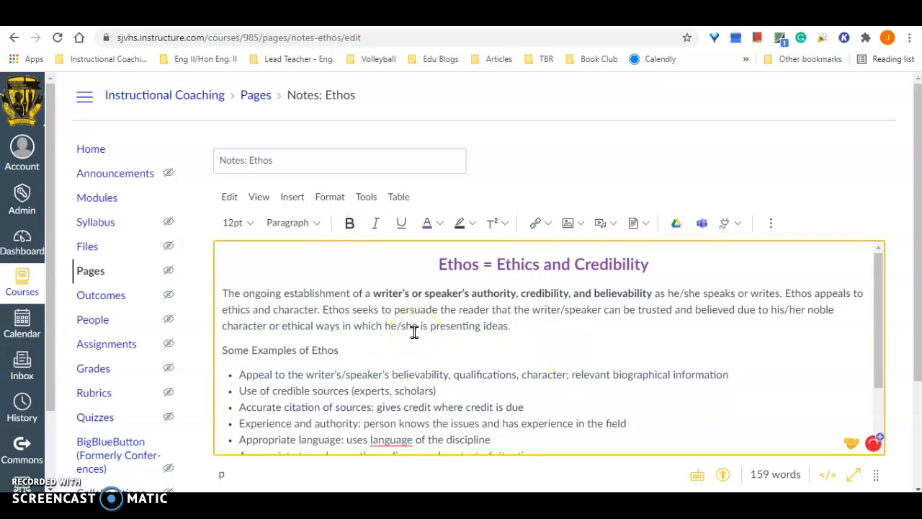
pyautogui.moveTo(372, 293); pyautogui.dragTo(649, 293)
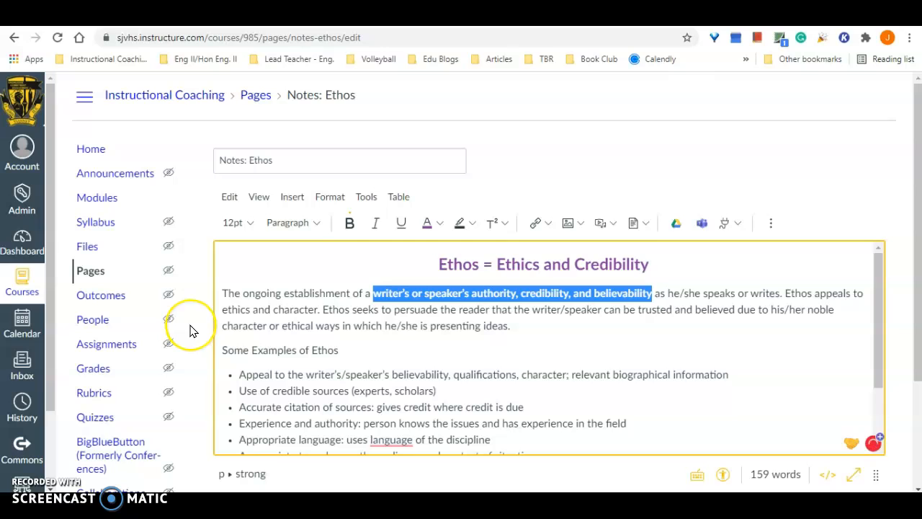
pyautogui.click(472, 225)
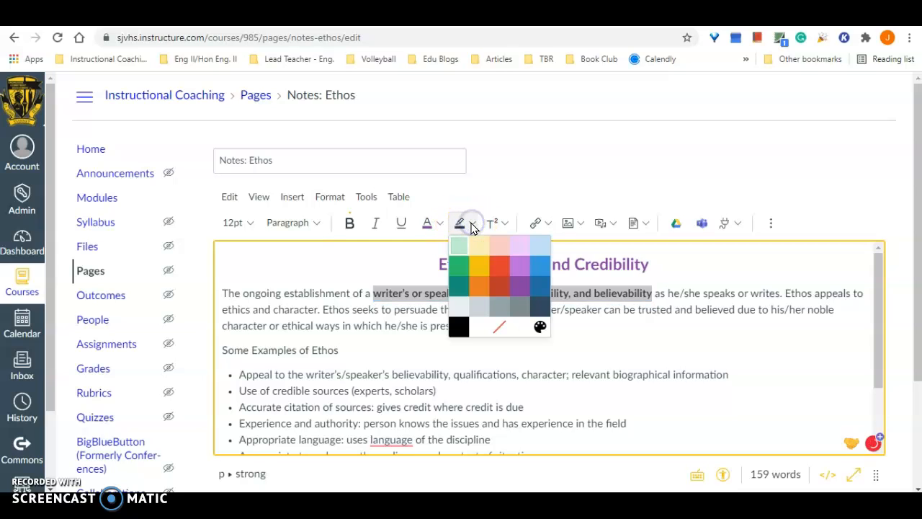
pyautogui.click(480, 245)
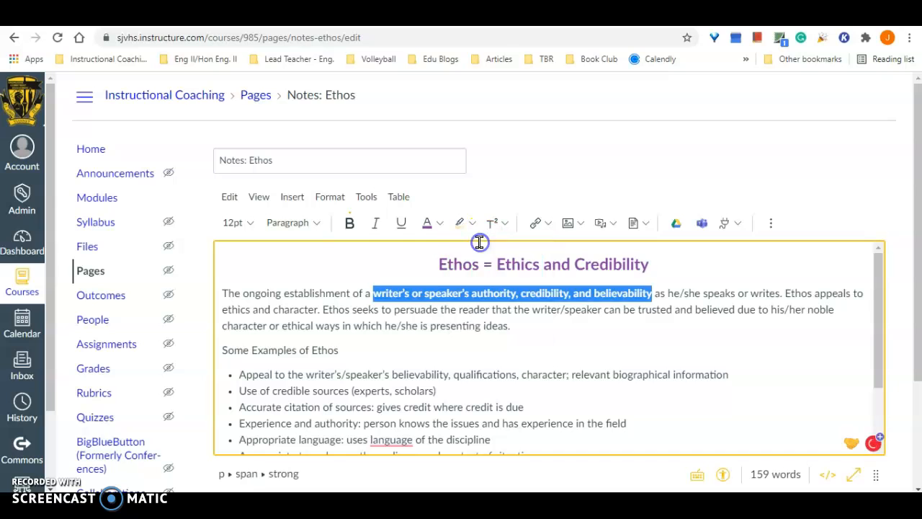
pyautogui.click(505, 325)
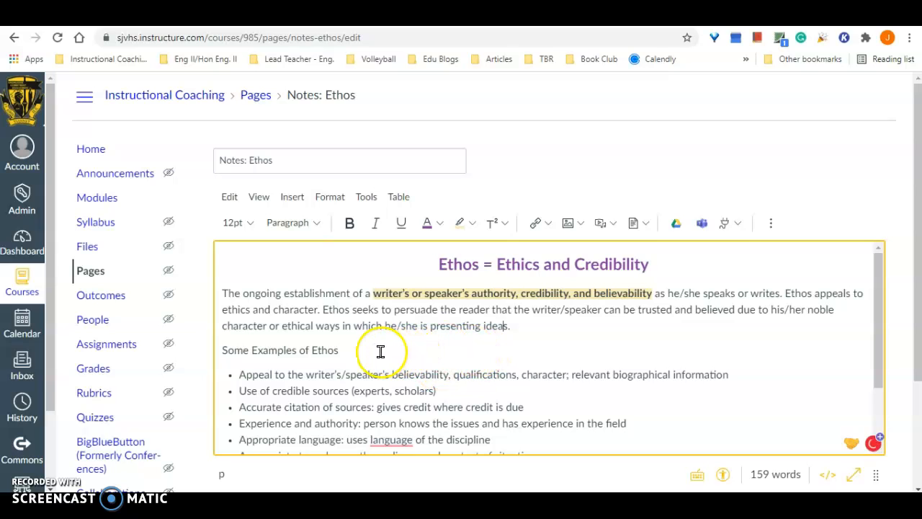
# - Format "Some Examples of Ethos" as a bold purple Heading 4 and add an ellipsis at its end
pyautogui.click(220, 347)
pyautogui.moveTo(220, 347); pyautogui.dragTo(344, 349)
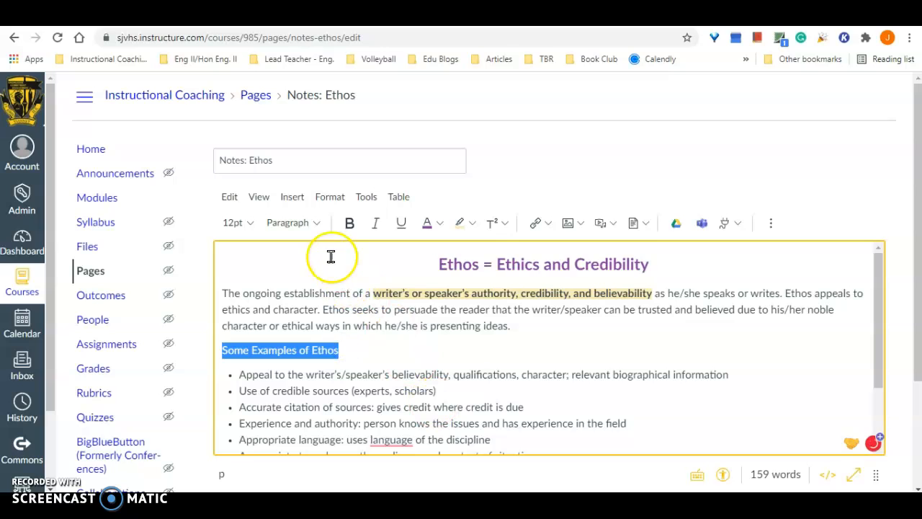
pyautogui.click(315, 224)
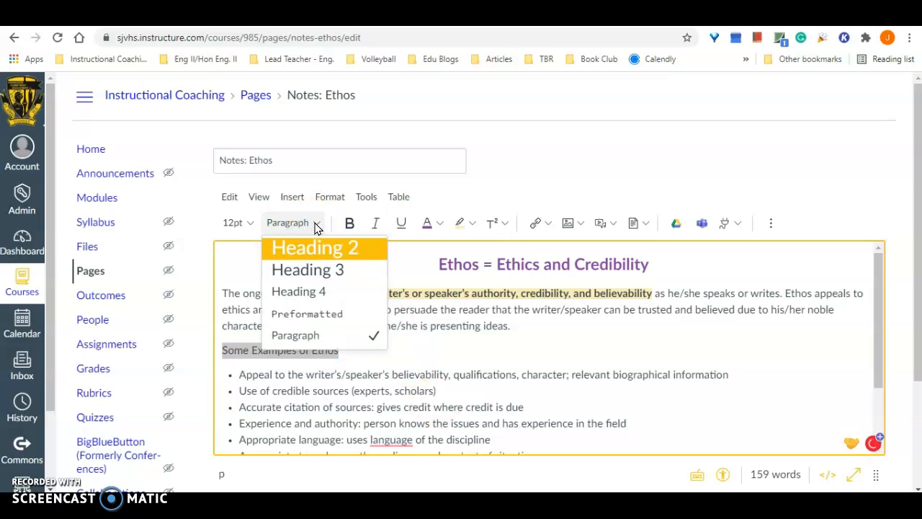
pyautogui.click(343, 299)
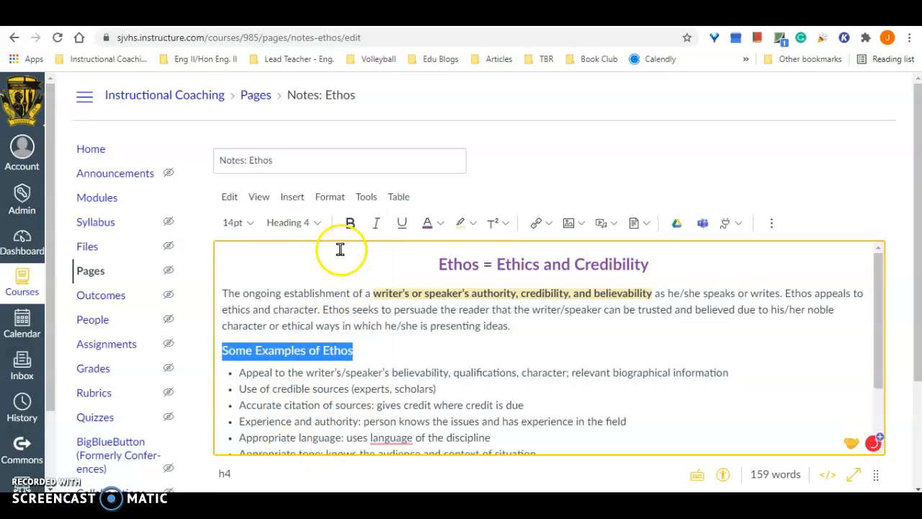
pyautogui.click(350, 224)
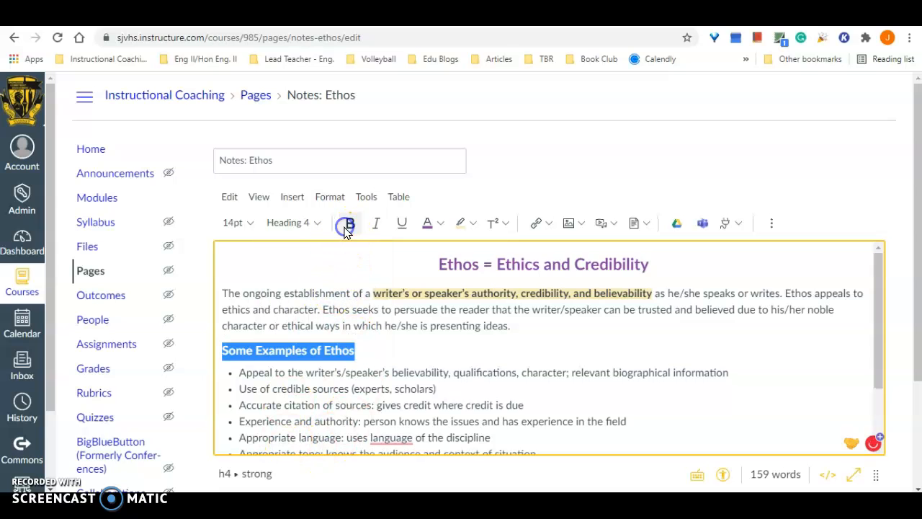
pyautogui.click(426, 225)
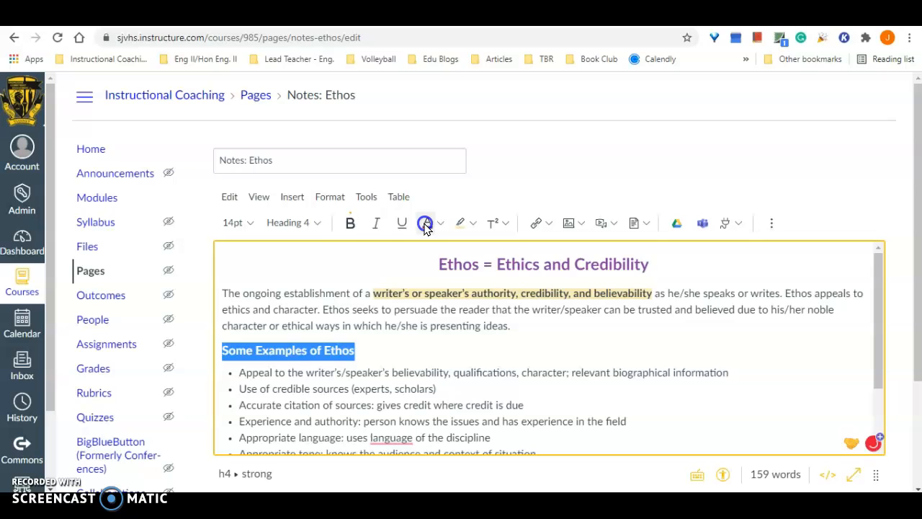
pyautogui.click(378, 350)
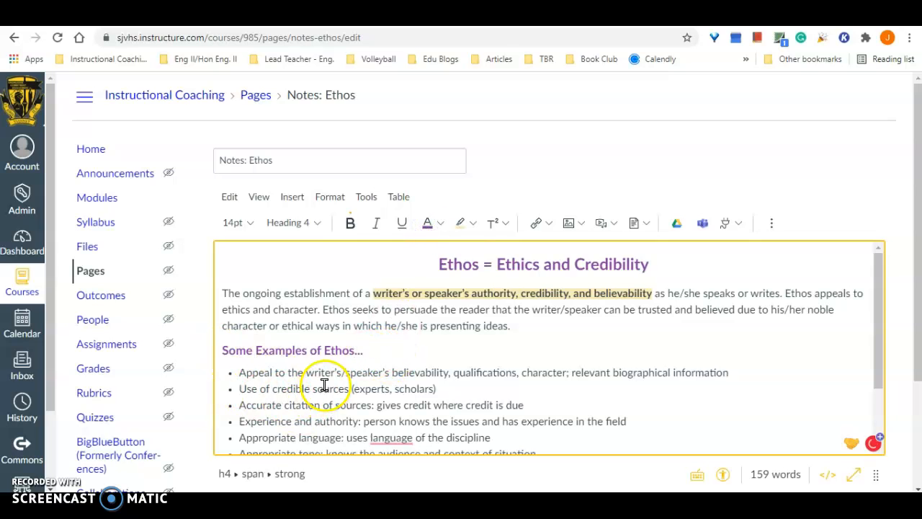
# - Insert a horizontal line in a new paragraph below the bulleted list of ethos examples
pyautogui.scroll(-2, 323, 385)
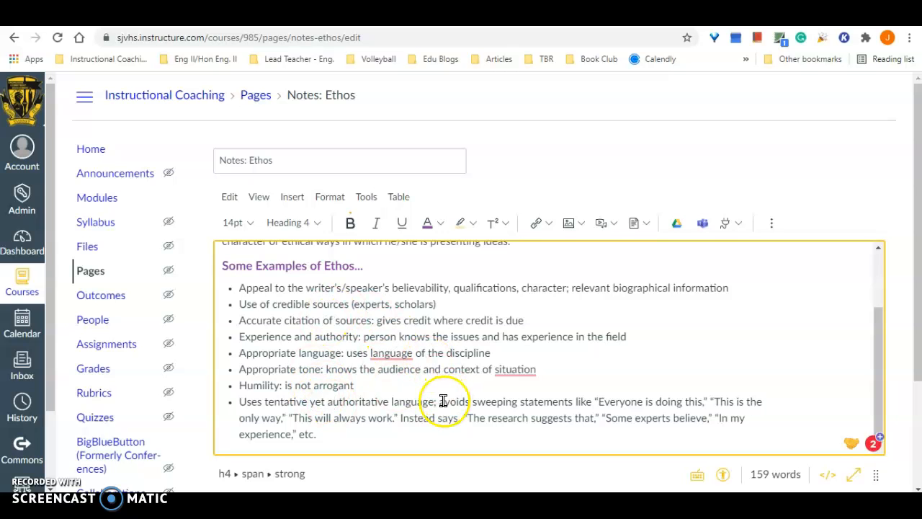
pyautogui.scroll(-2, 443, 402)
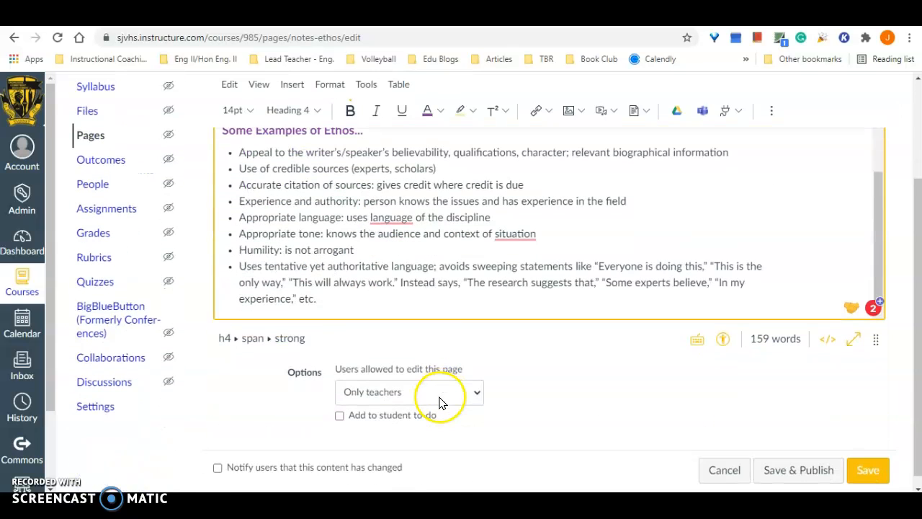
pyautogui.click(364, 306)
pyautogui.scroll(2, 514, 268)
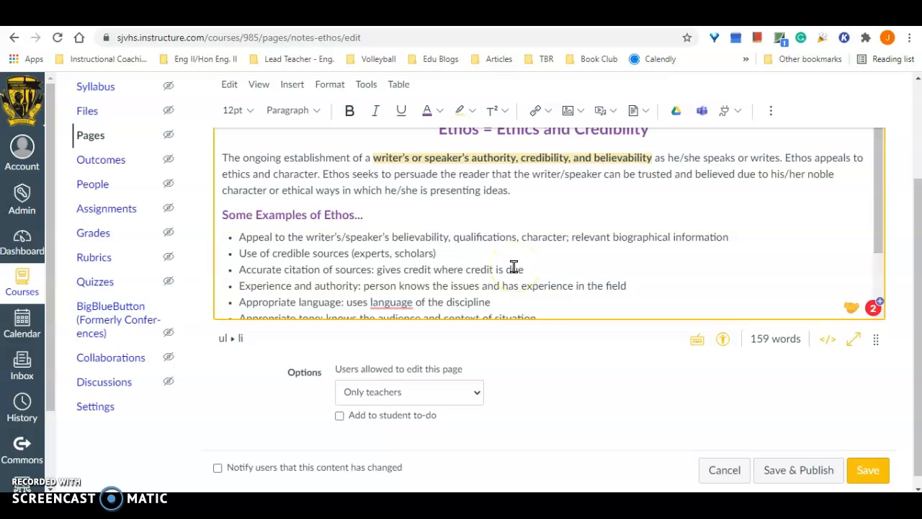
pyautogui.scroll(2, 612, 385)
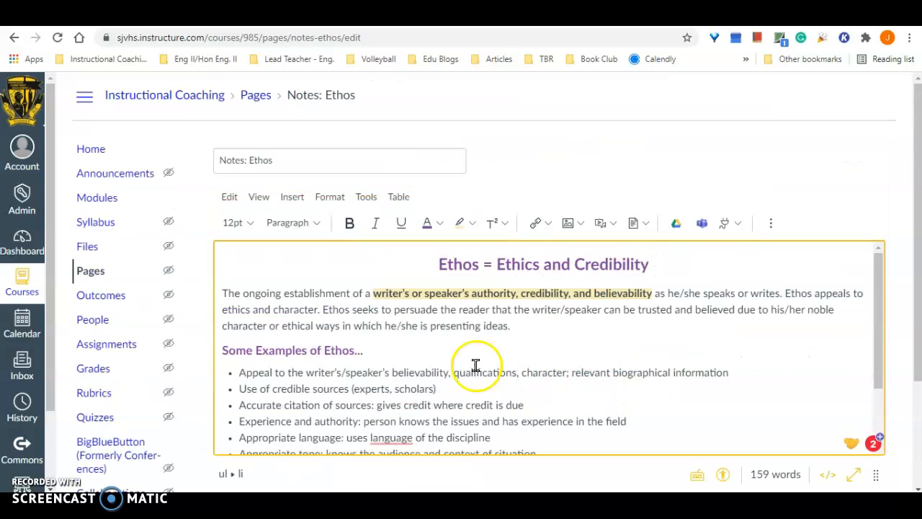
pyautogui.scroll(-2, 458, 359)
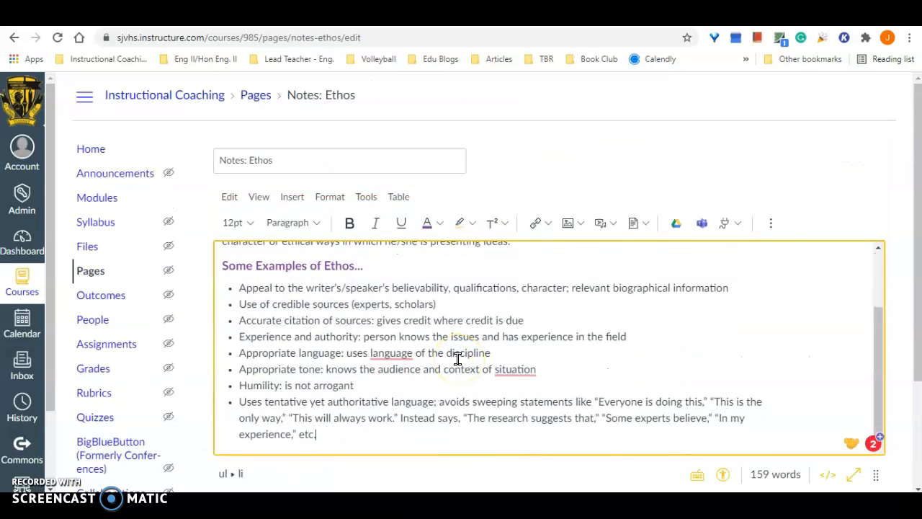
pyautogui.click(425, 437)
pyautogui.press('Return')
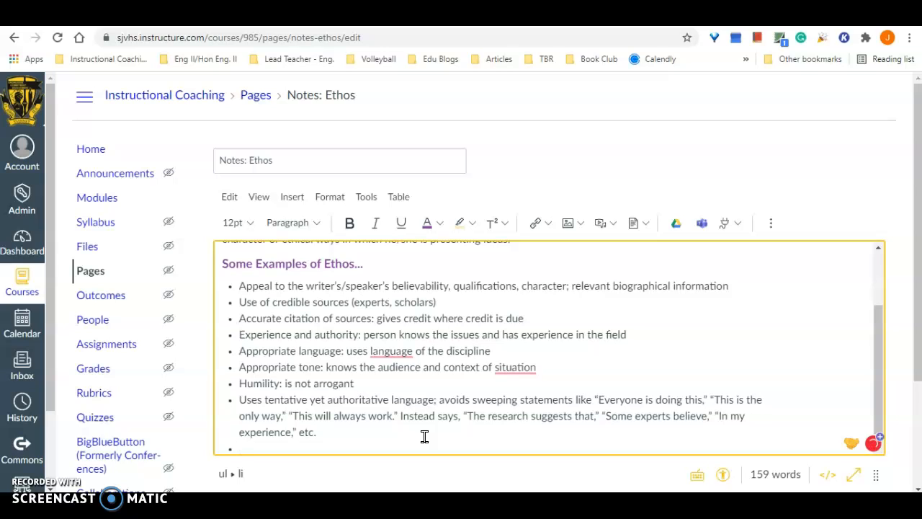
pyautogui.press('BackSpace')
pyautogui.press('Return')
pyautogui.press('Return')
pyautogui.click(300, 197)
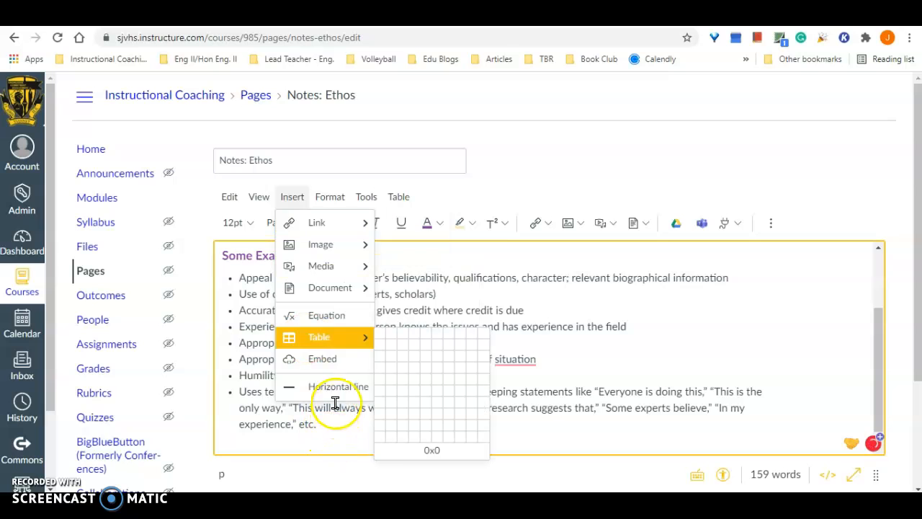
pyautogui.click(334, 386)
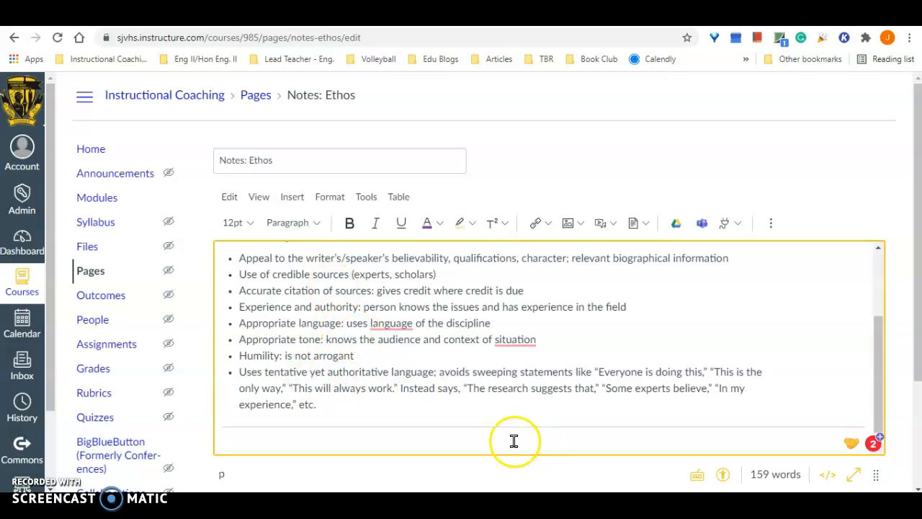
# - Add the bold purple Heading 3 "Do Now: Turn & Talk" below the horizontal line and start a new line under it
pyautogui.click(318, 222)
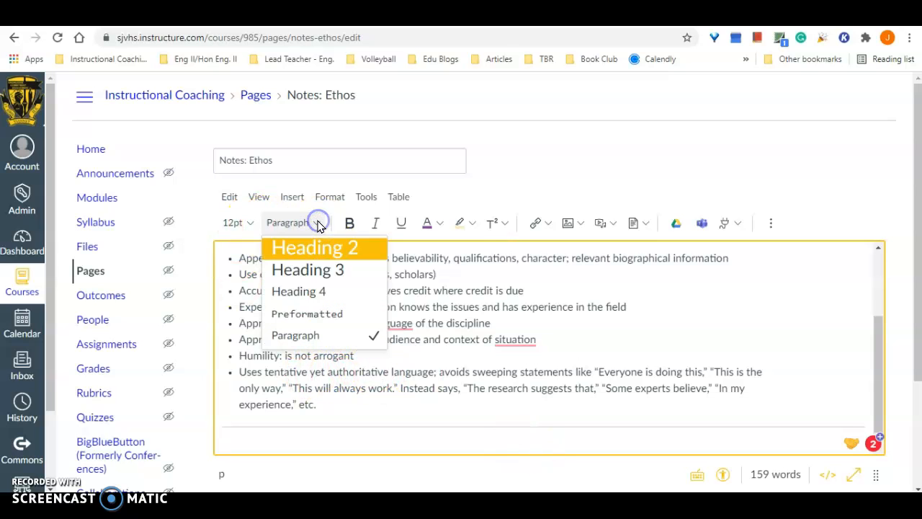
pyautogui.click(333, 269)
pyautogui.click(349, 222)
pyautogui.click(426, 226)
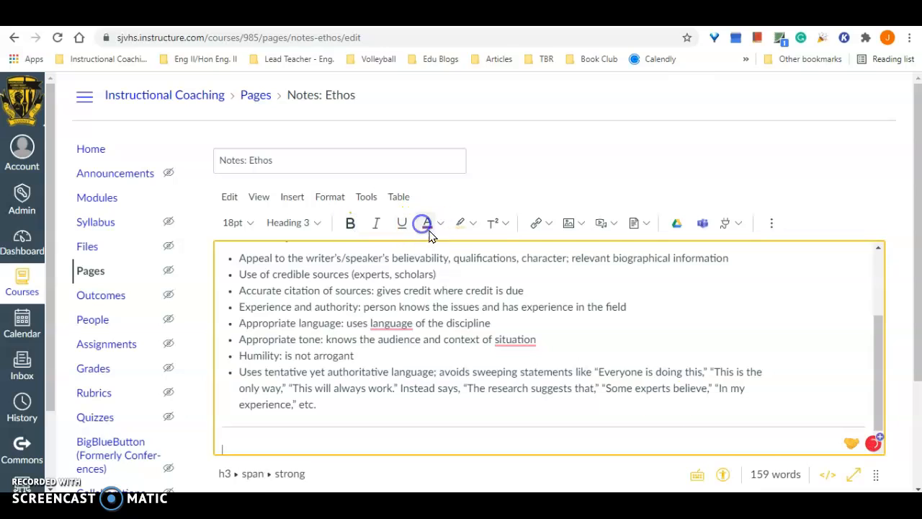
pyautogui.write('Do N')
pyautogui.write('ow: ')
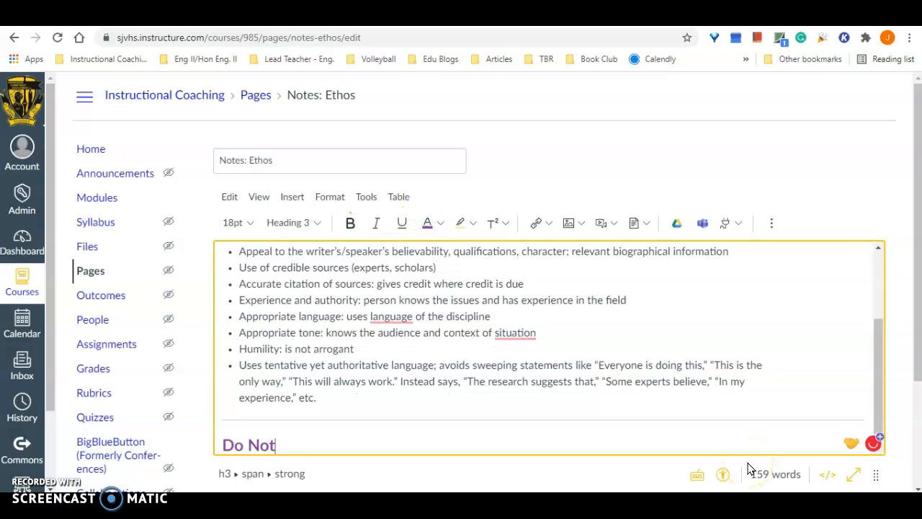
pyautogui.write('Turn & Talk')
pyautogui.press('Return')
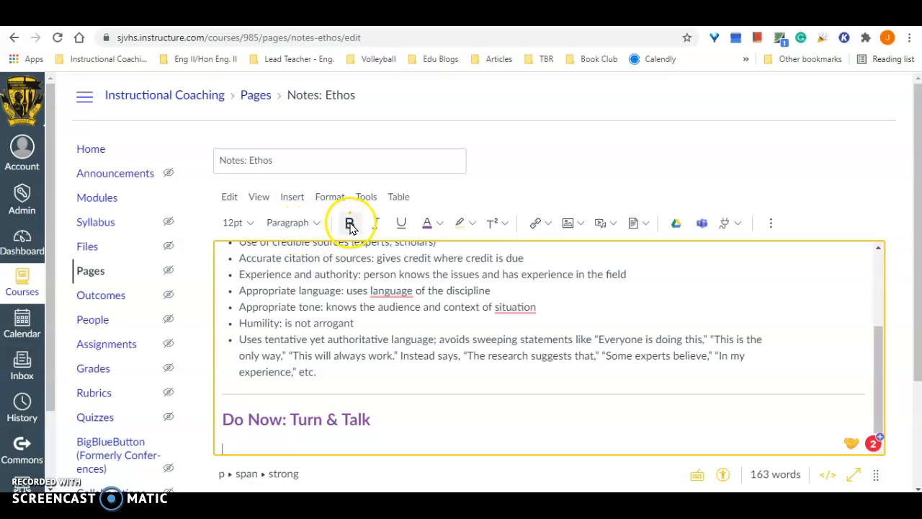
# - Add the label "Directions:" in bold black text under the "Do Now: Turn & Talk" heading
pyautogui.click(437, 226)
pyautogui.click(425, 323)
pyautogui.write('Directions:')
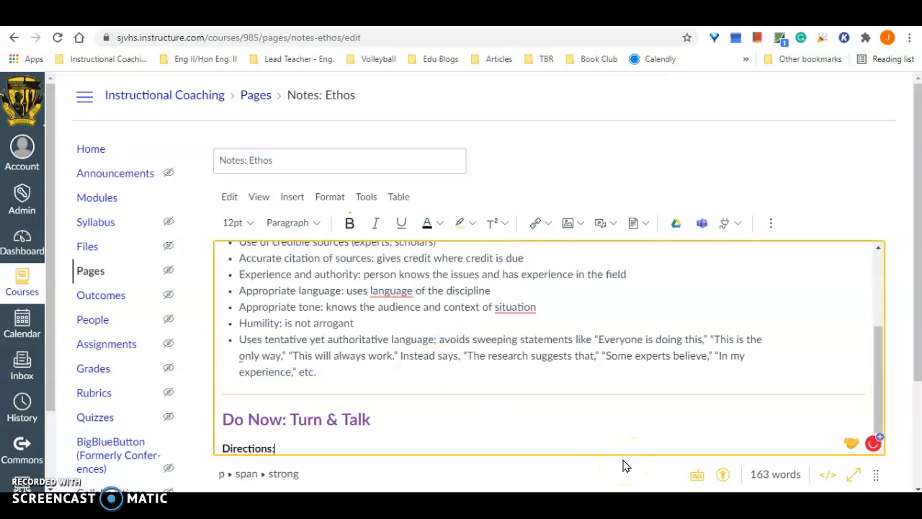
pyautogui.click(350, 222)
pyautogui.hotkey('ctrl', 'a')
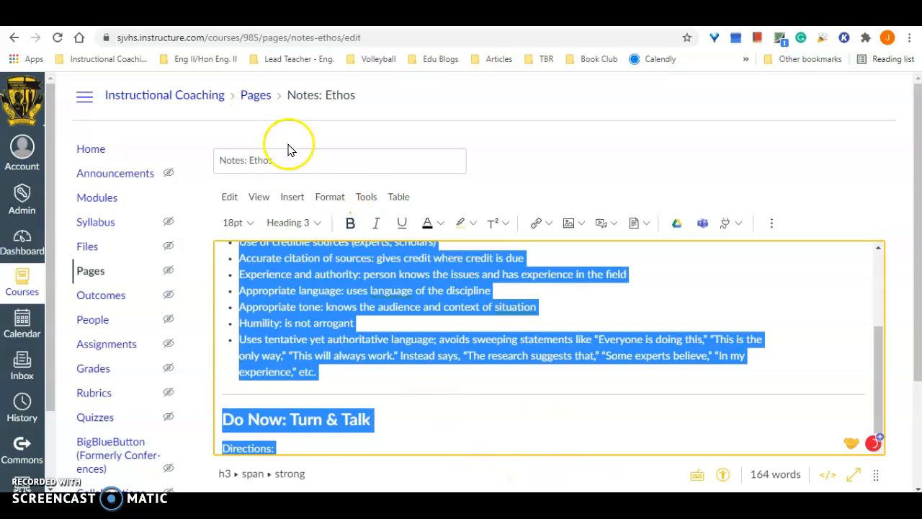
pyautogui.click(302, 445)
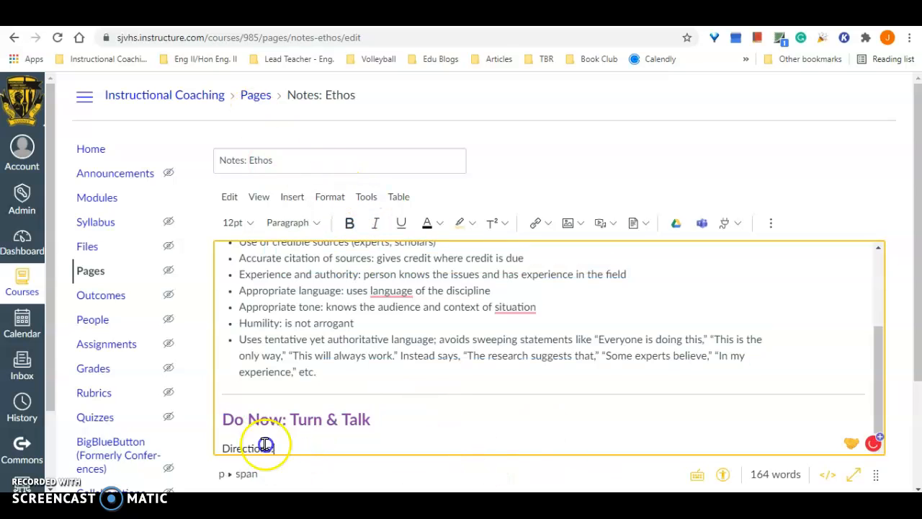
pyautogui.moveTo(270, 441); pyautogui.dragTo(206, 437)
pyautogui.click(350, 223)
pyautogui.click(320, 425)
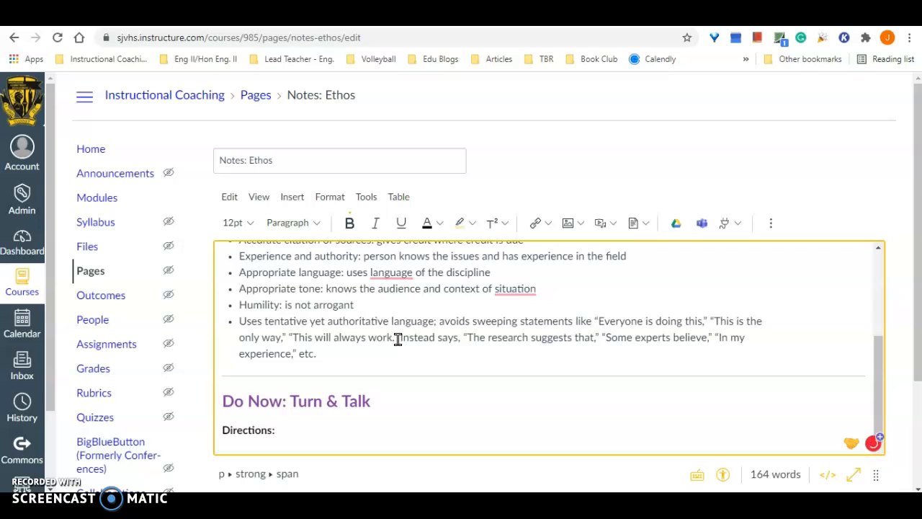
# - Add the word "After" following the "Directions:" label in italics without bold, and return to regular text
pyautogui.moveTo(276, 430); pyautogui.dragTo(308, 429)
pyautogui.click(350, 222)
pyautogui.click(374, 229)
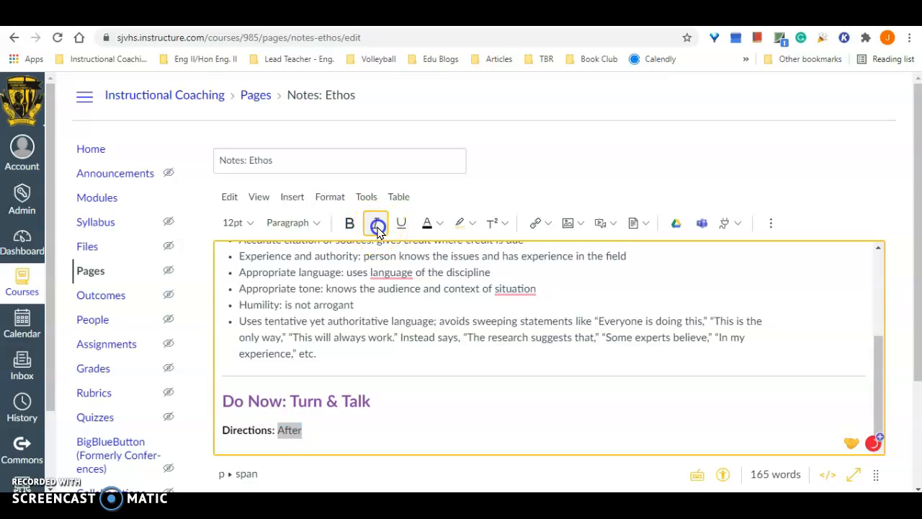
pyautogui.click(332, 430)
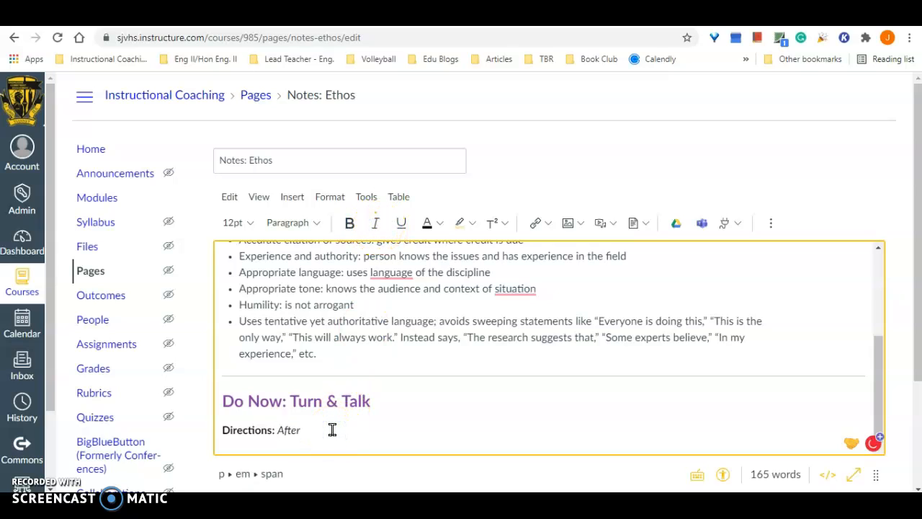
pyautogui.click(375, 222)
# - Continue the directions with "you have finished reviewing the notes above, take a couple of minutes to analyze the print advertisement below"
pyautogui.write('you have finished reviewing the notes above. Take')
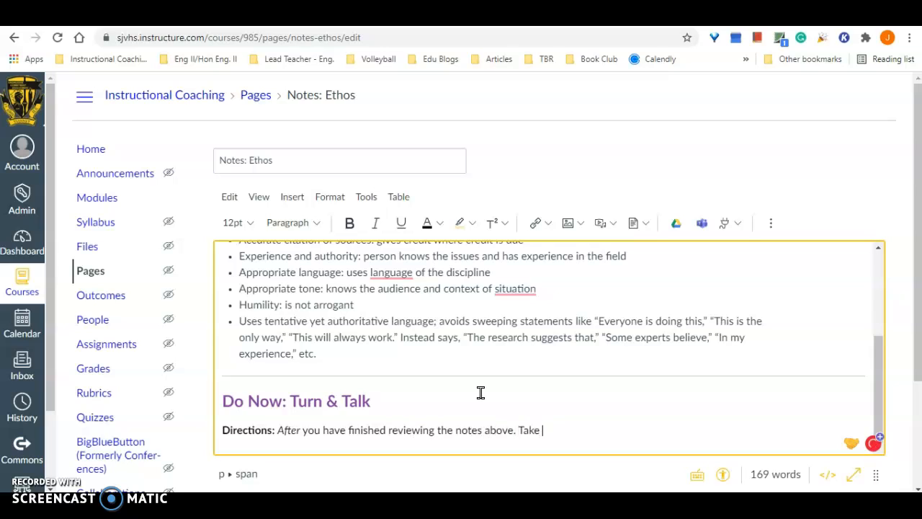
pyautogui.press('BackSpace')
pyautogui.press('BackSpace')
pyautogui.press('BackSpace')
pyautogui.press('BackSpace')
pyautogui.press('BackSpace')
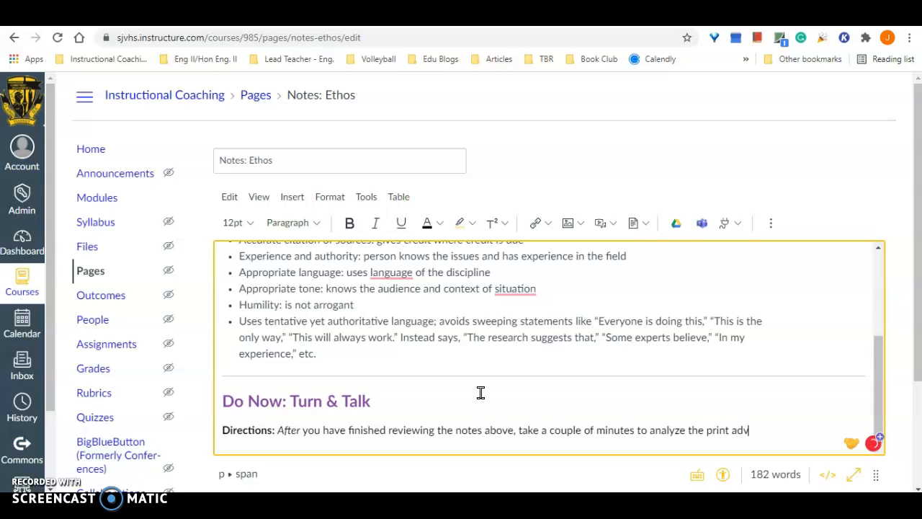
pyautogui.write('ement below')
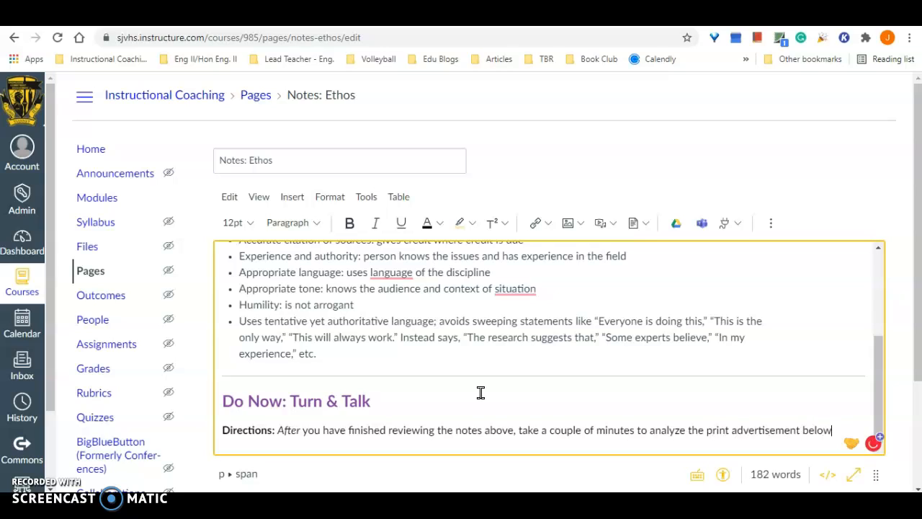
pyautogui.write('. In')
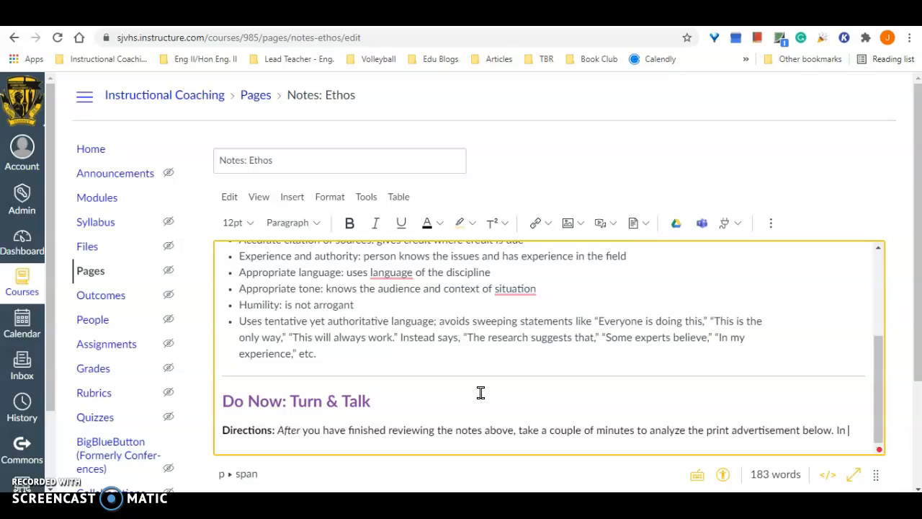
pyautogui.write("py the chart under the ad into your notes and add your ideas in bullet form. Once you've answeref")
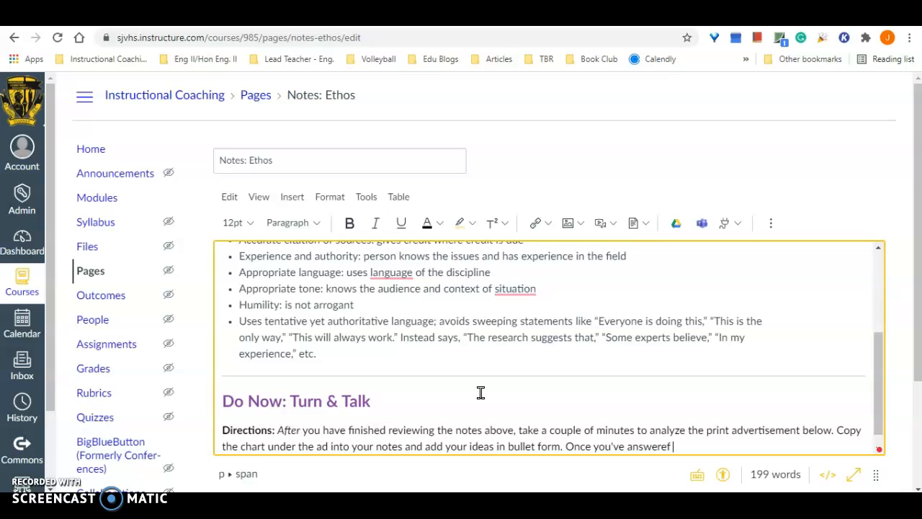
# - End the directions with "Once you've answered both questions, turn and talk to the person next to you and compare your responses." and start a new line
pyautogui.press('BackSpace')
pyautogui.write('d both questions, turn a')
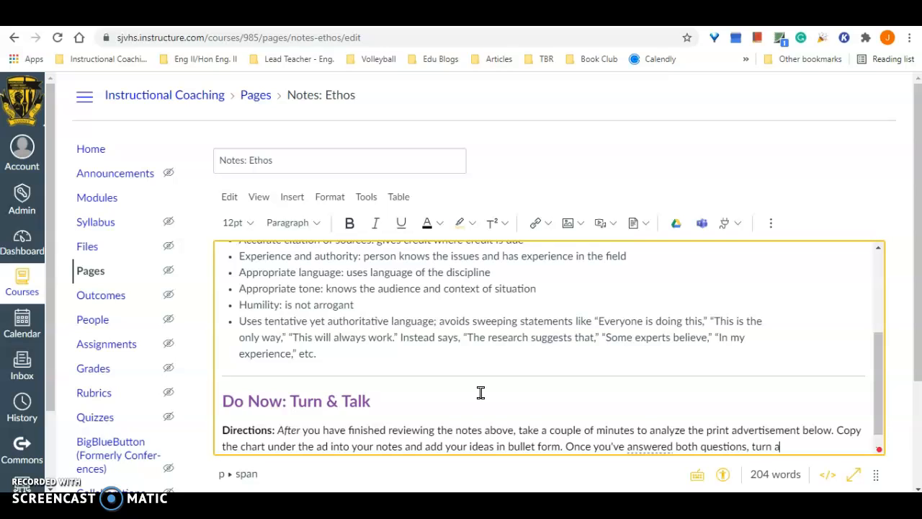
pyautogui.write('talk to the person next to yo')
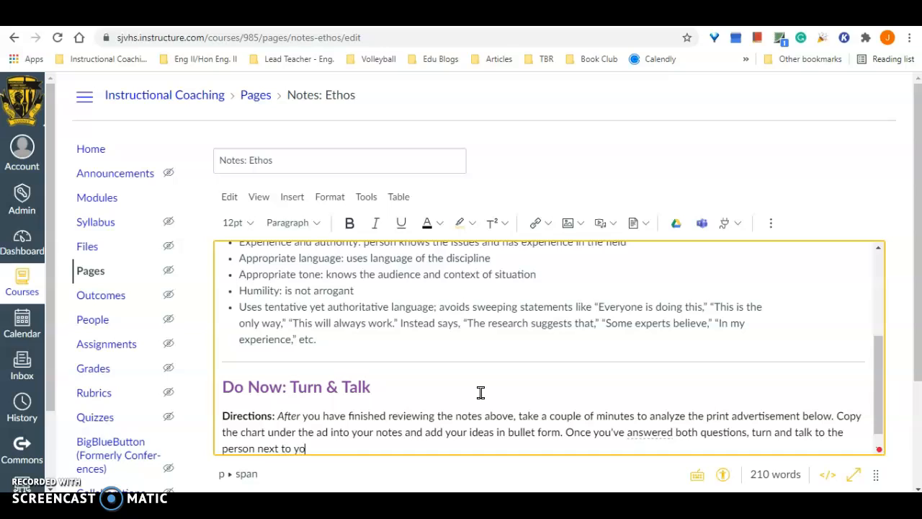
pyautogui.write('u and compare your responses.')
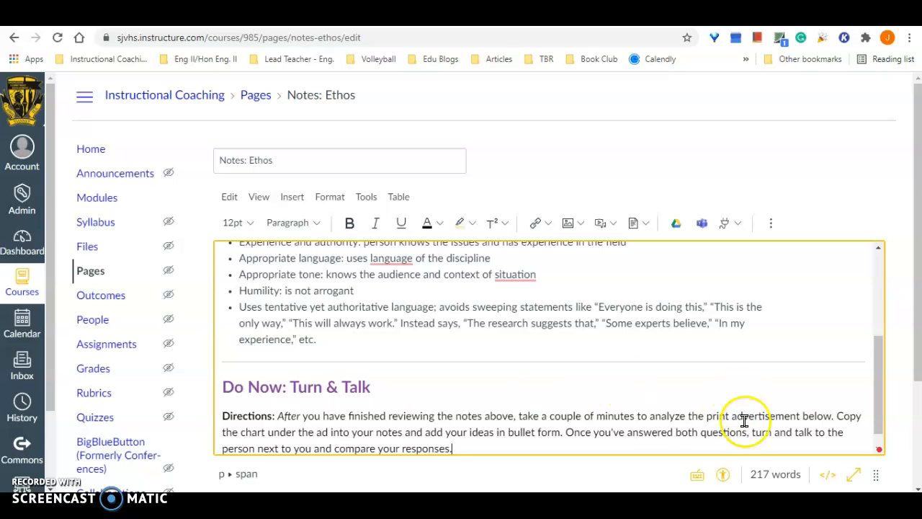
pyautogui.press('Return')
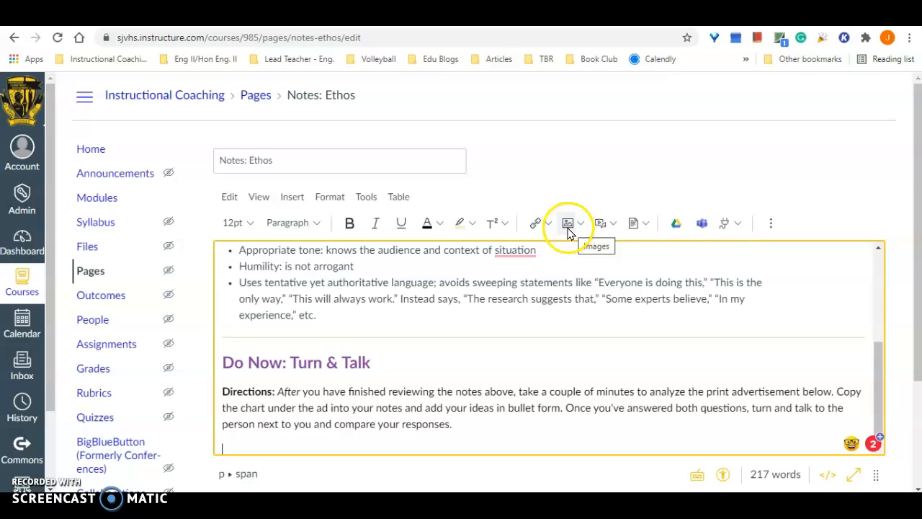
# - Open the Upload Image dialog for inserting a picture on the new line below the directions
pyautogui.click(292, 197)
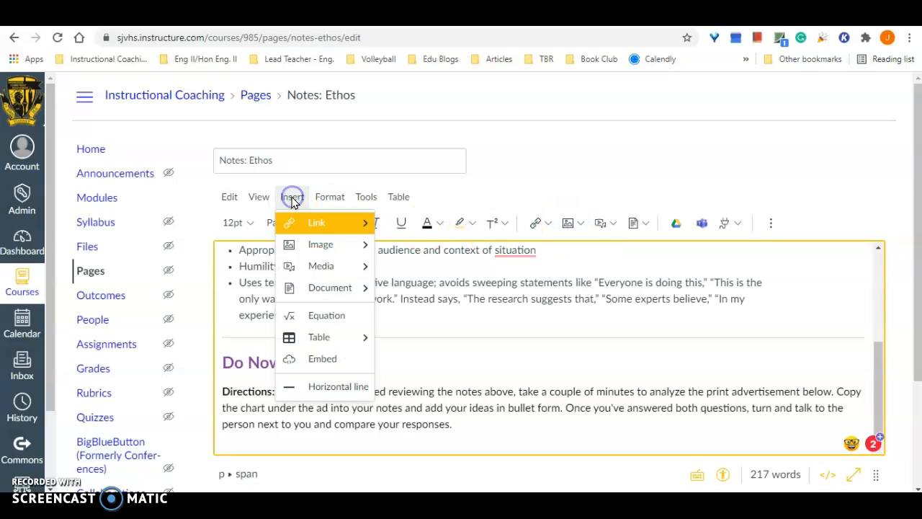
pyautogui.moveTo(328, 243)
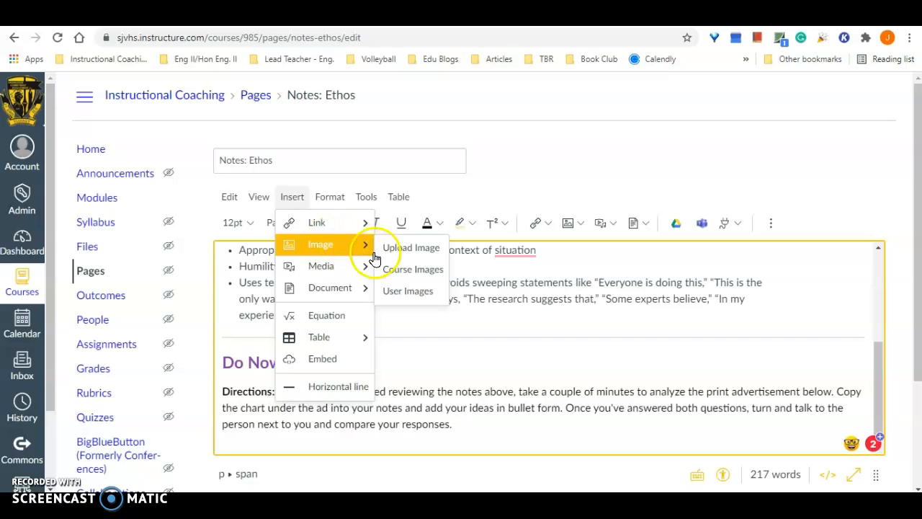
pyautogui.click(434, 252)
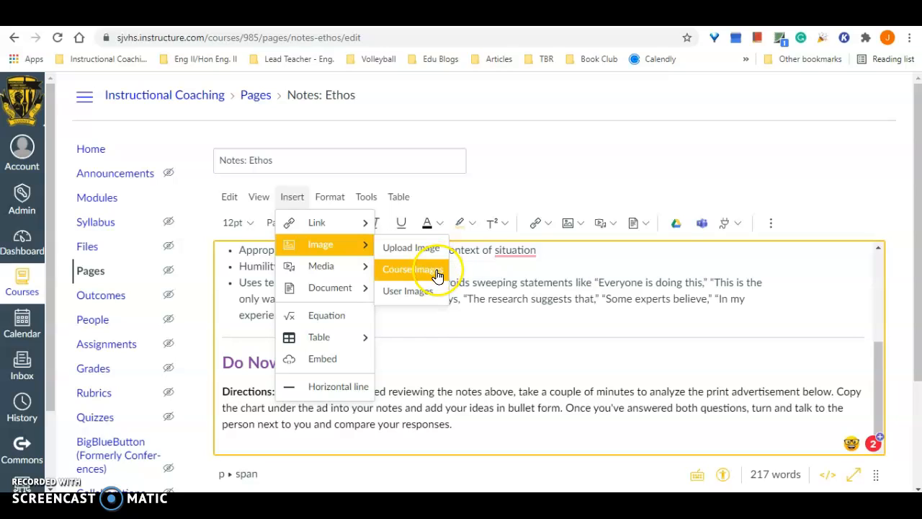
pyautogui.click(436, 272)
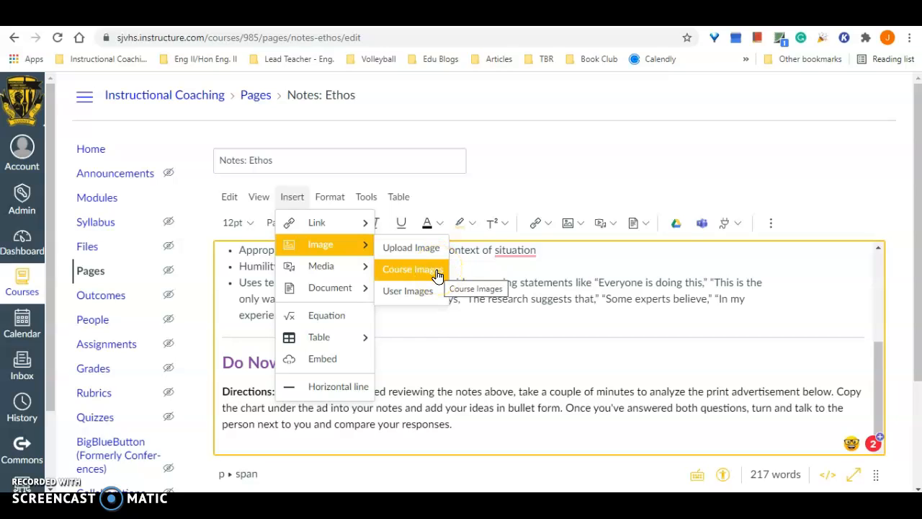
pyautogui.click(418, 295)
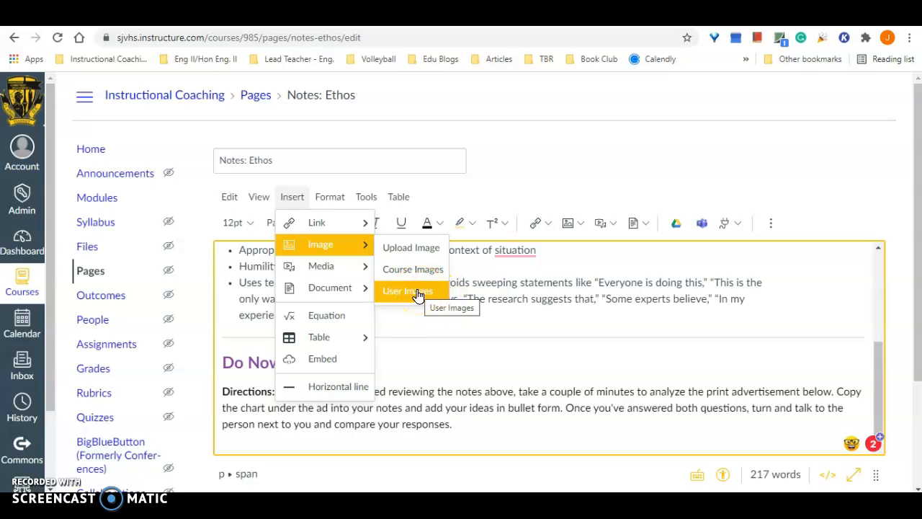
pyautogui.click(413, 250)
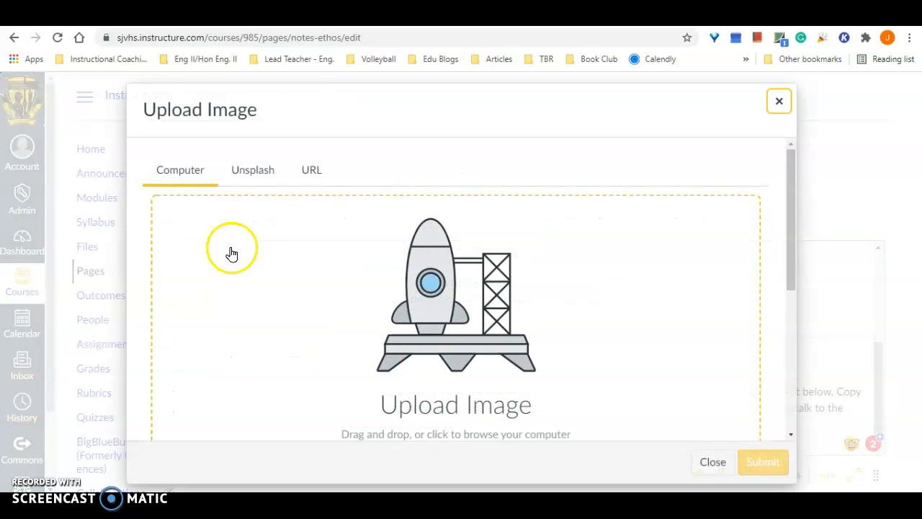
# - Upload the image Ethos.png from the computer's Desktop folder and insert it below the directions
pyautogui.scroll(-2, 591, 305)
pyautogui.scroll(2, 577, 303)
pyautogui.click(422, 309)
pyautogui.scroll(-3, 422, 310)
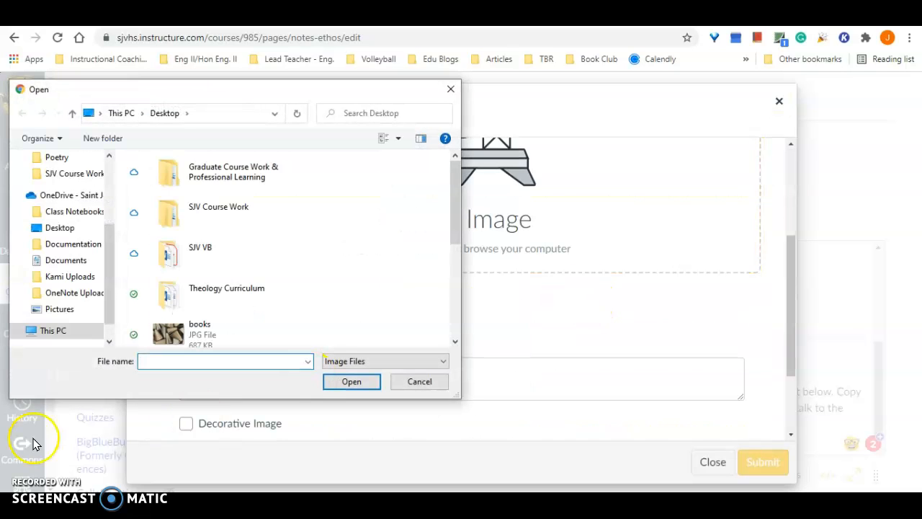
pyautogui.scroll(5, 98, 229)
pyautogui.click(52, 185)
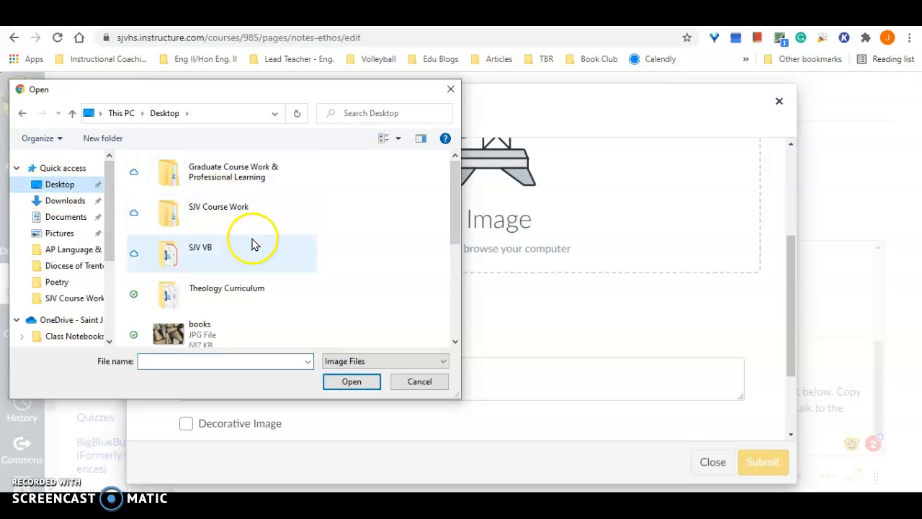
pyautogui.scroll(-5, 252, 244)
pyautogui.doubleClick(189, 244)
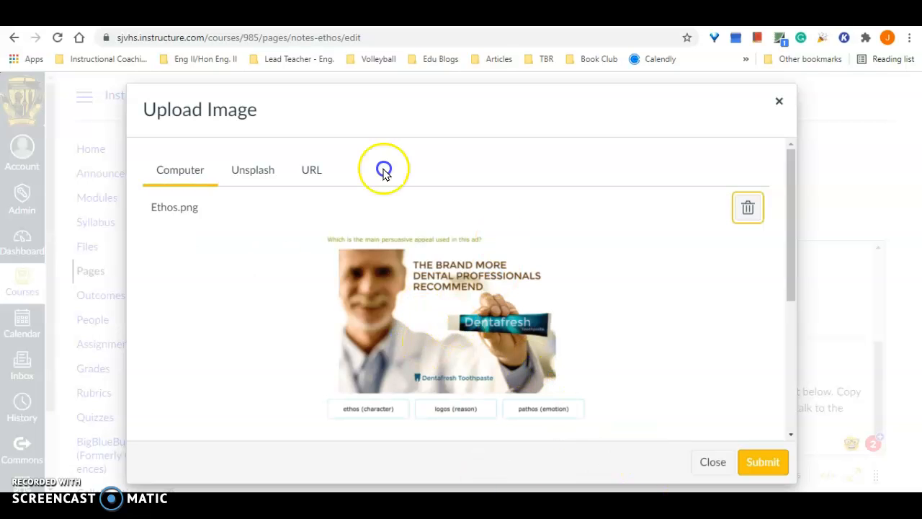
pyautogui.click(772, 465)
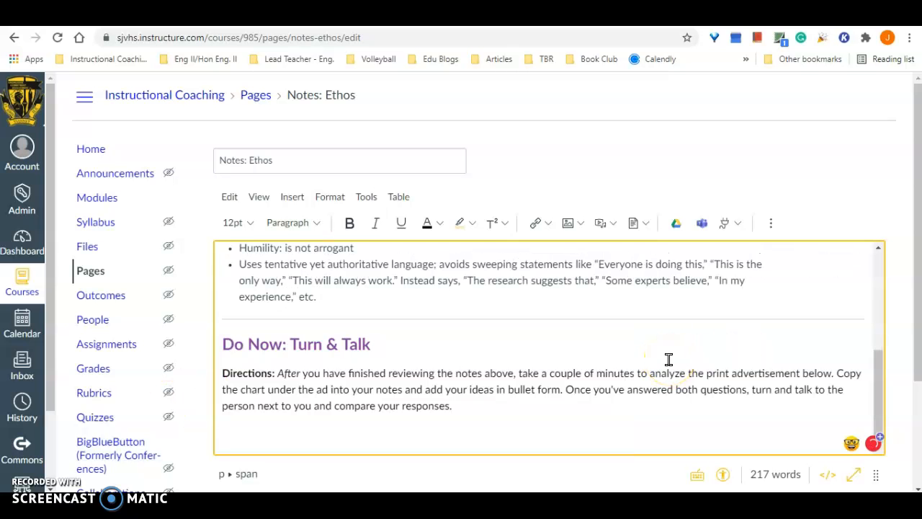
# - Enlarge the inserted toothpaste advertisement proportionally so it fills most of the text width
pyautogui.scroll(-5, 495, 312)
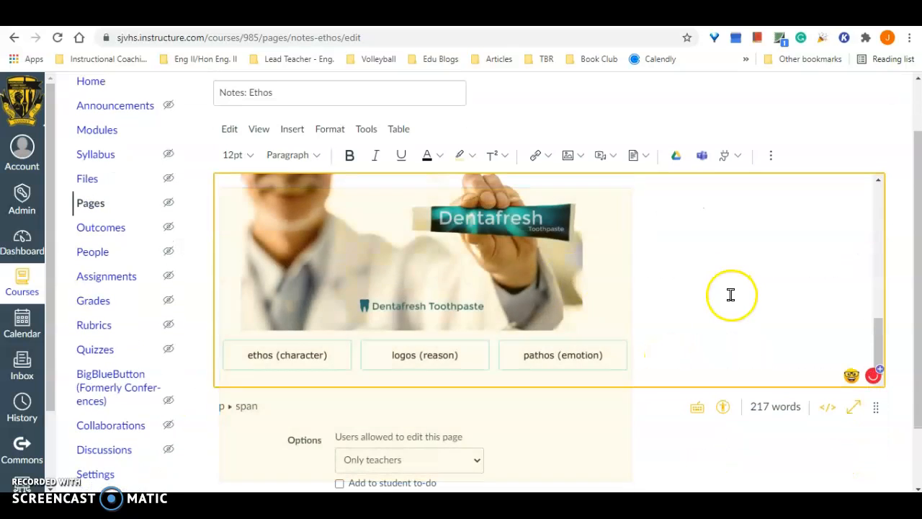
pyautogui.click(593, 323)
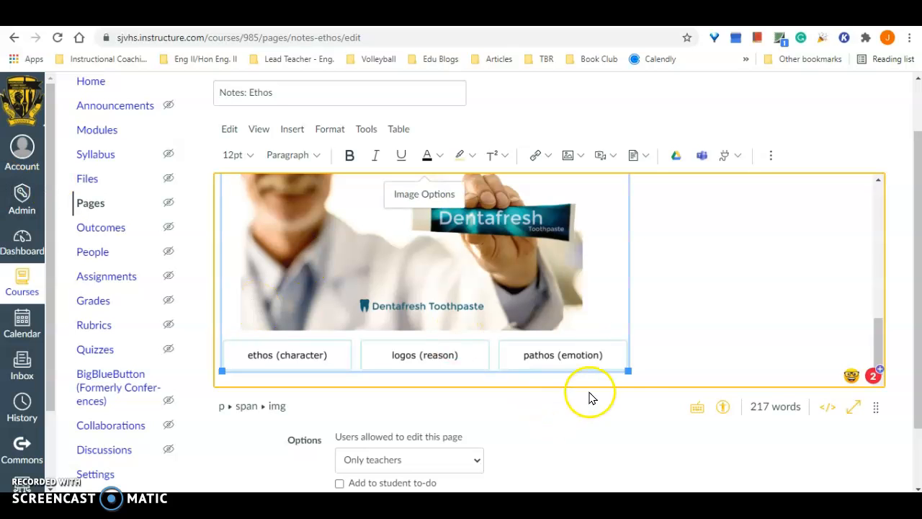
pyautogui.moveTo(627, 370); pyautogui.dragTo(740, 421)
pyautogui.scroll(5, 599, 329)
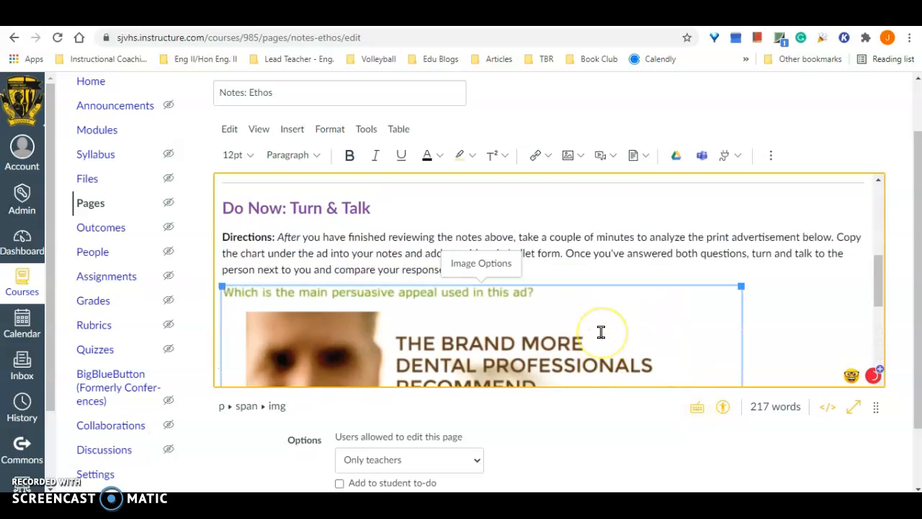
pyautogui.scroll(-5, 601, 331)
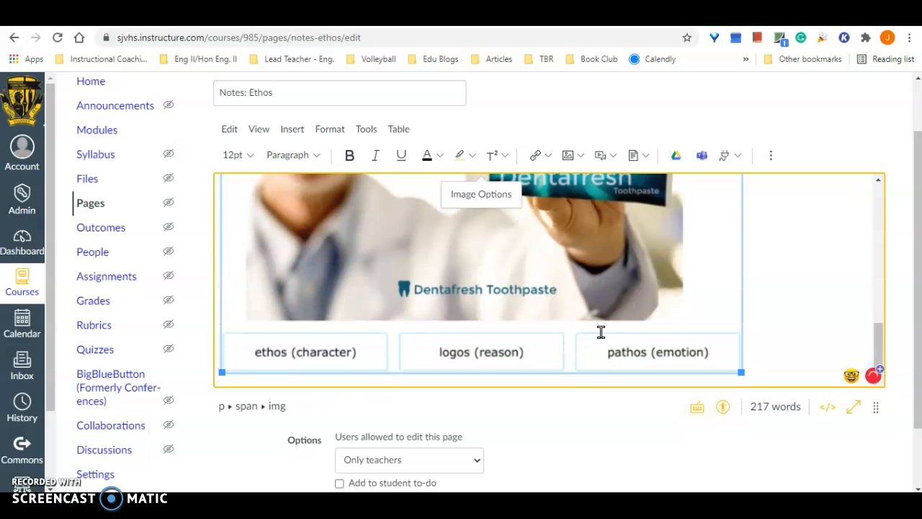
# - Insert a table with three columns and three rows on a new line below the advertisement
pyautogui.click(774, 359)
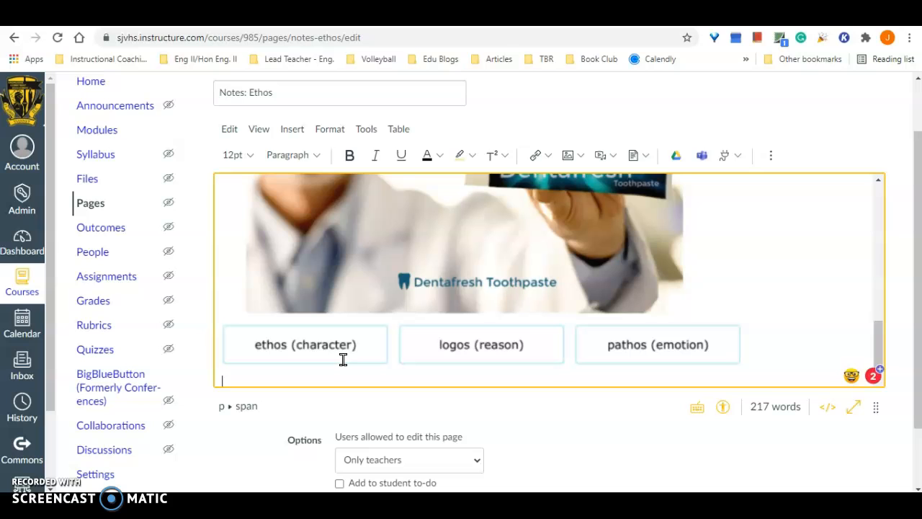
pyautogui.click(292, 131)
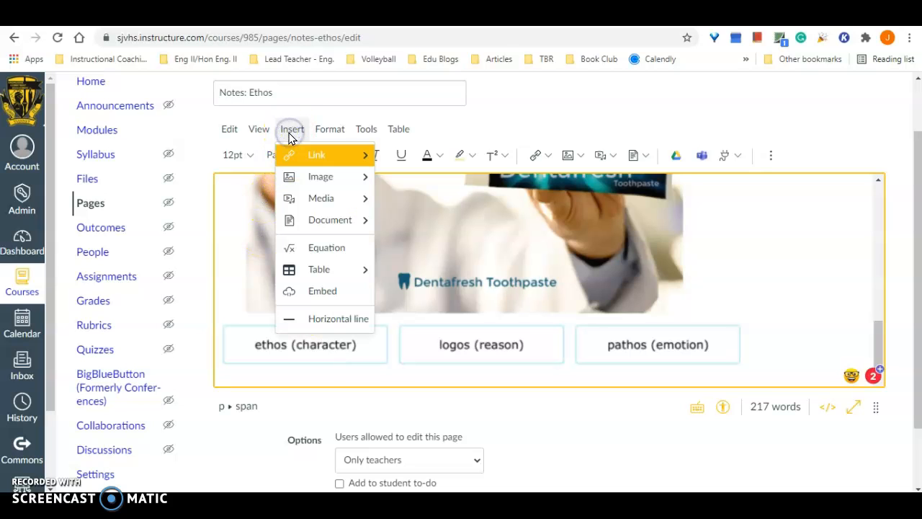
pyautogui.click(337, 274)
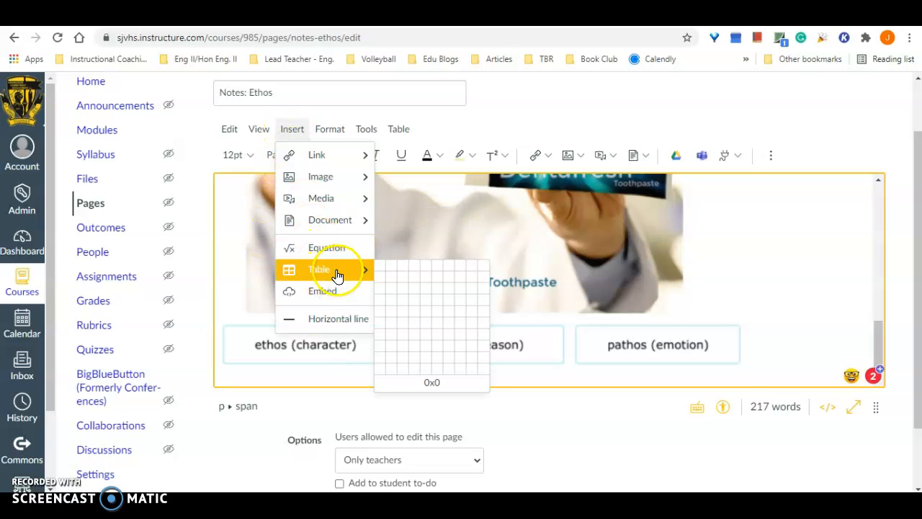
pyautogui.click(404, 291)
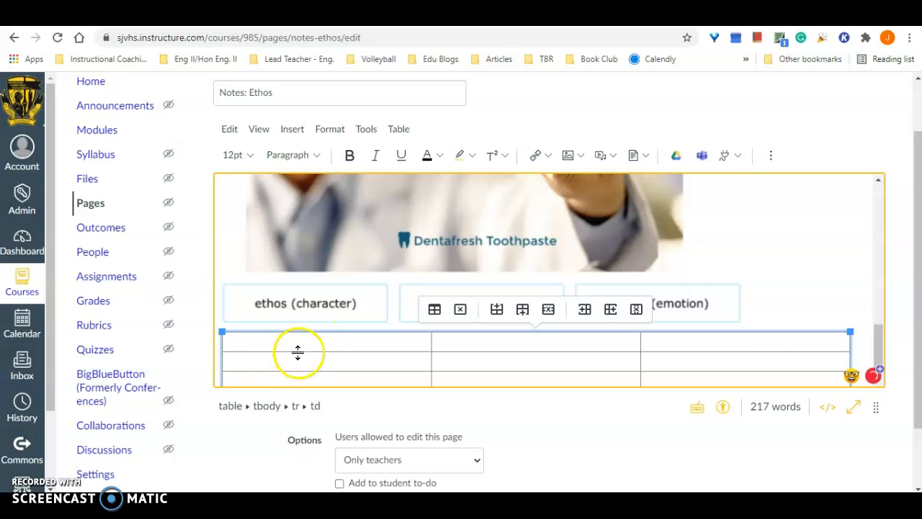
# - Center-align the three cells of the table's first row and try to make them bold
pyautogui.moveTo(231, 343); pyautogui.dragTo(682, 342)
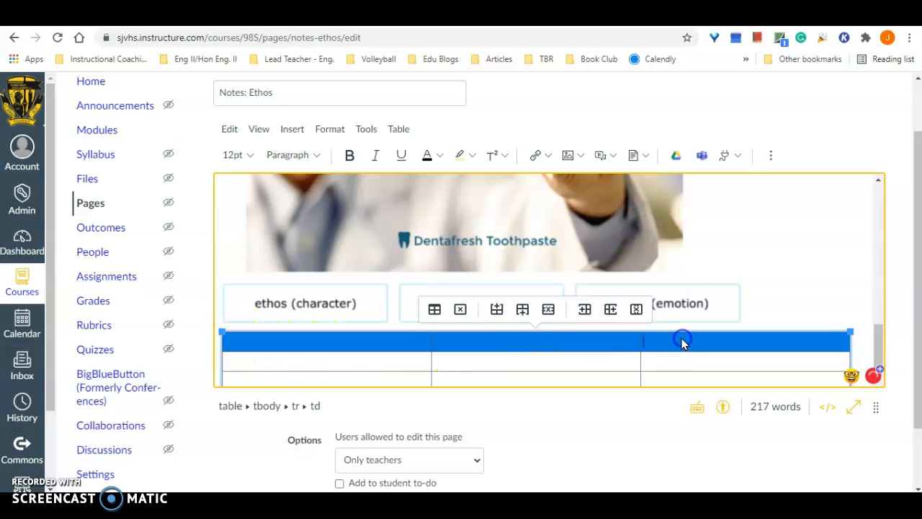
pyautogui.click(770, 155)
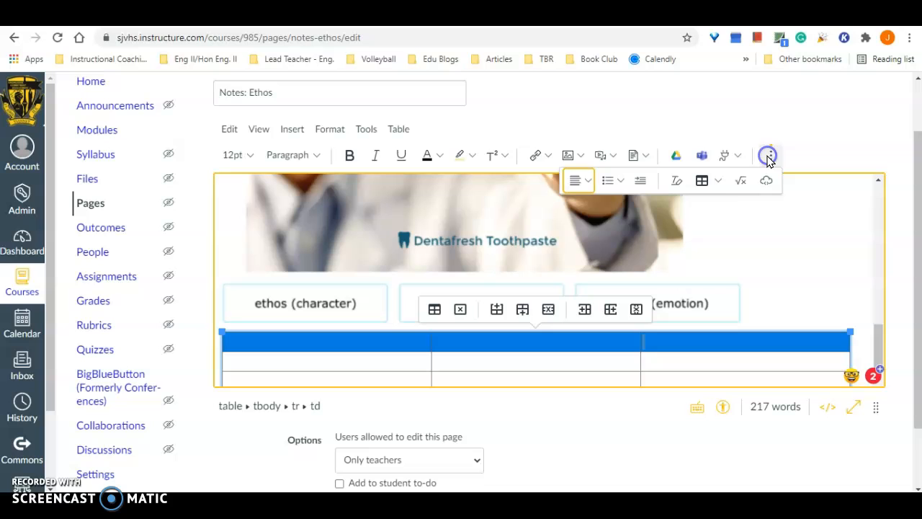
pyautogui.click(588, 180)
pyautogui.click(606, 211)
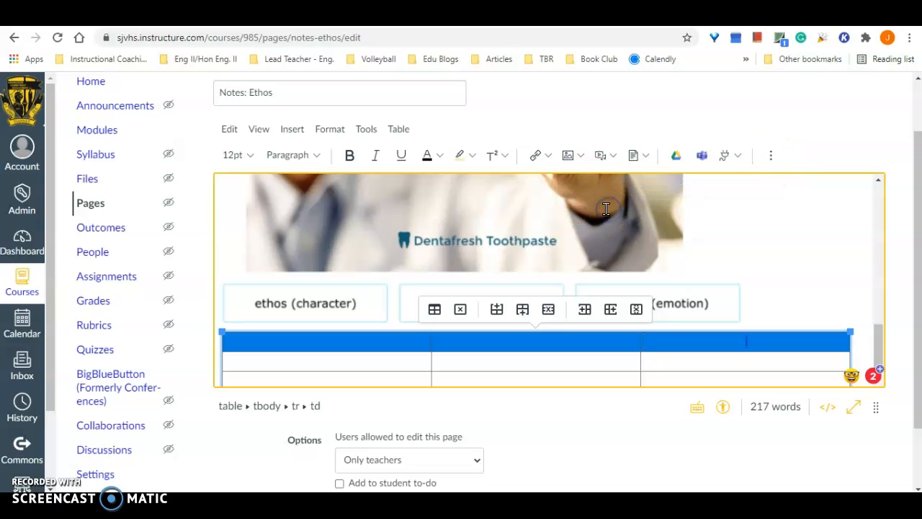
pyautogui.click(350, 155)
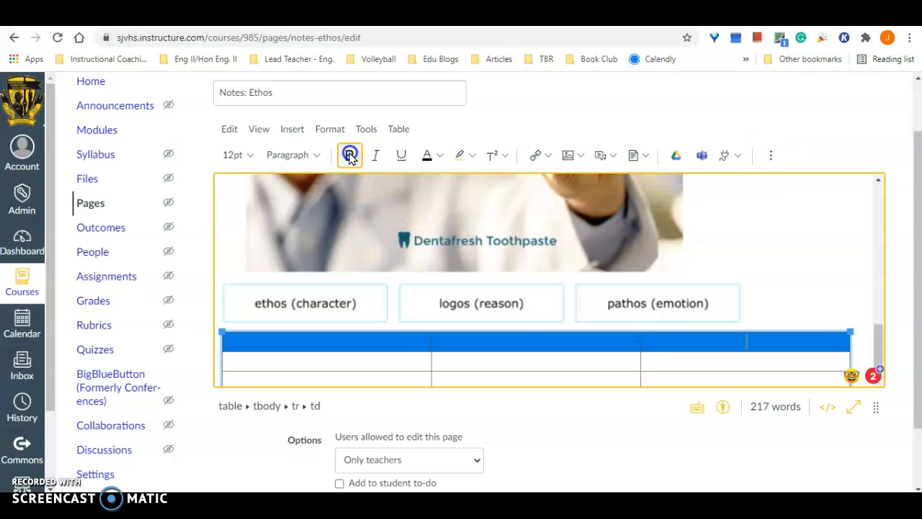
# - Enter "Question" as the heading in the table's first header cell
pyautogui.click(319, 339)
pyautogui.click(321, 338)
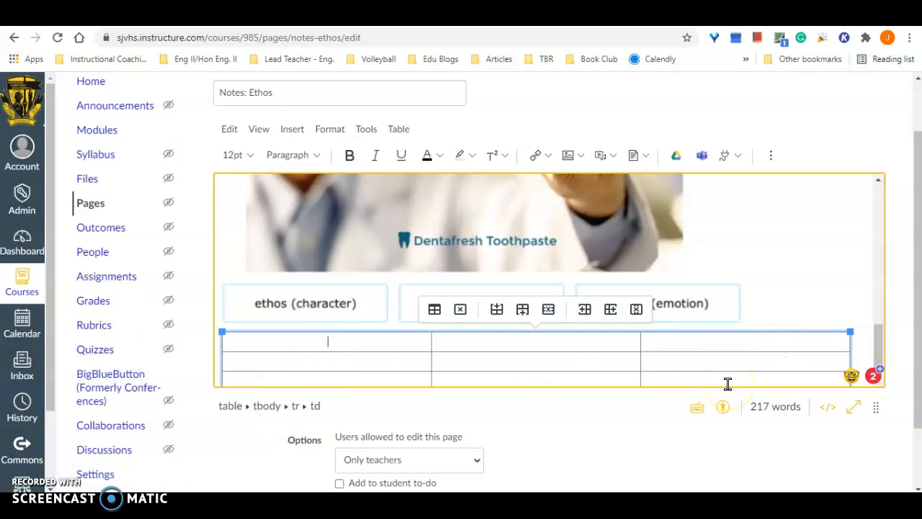
pyautogui.write('Question')
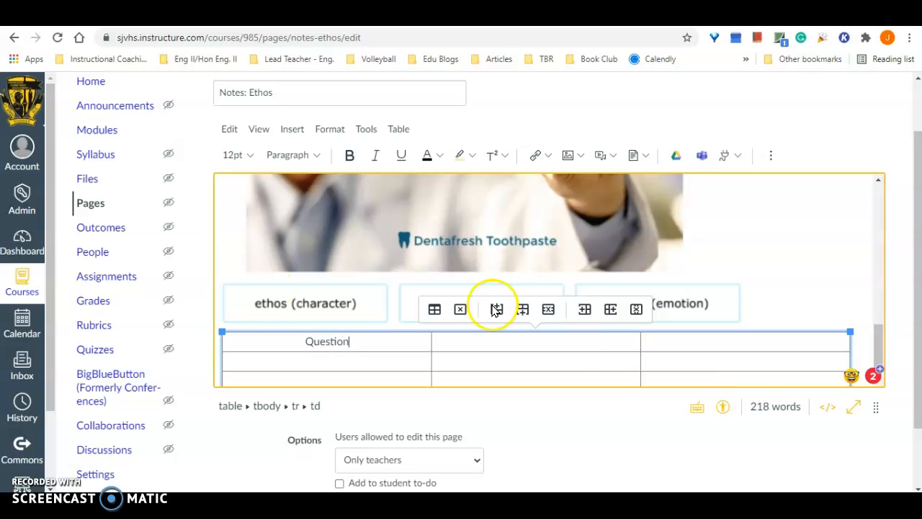
pyautogui.click(494, 330)
pyautogui.moveTo(258, 341); pyautogui.dragTo(540, 345)
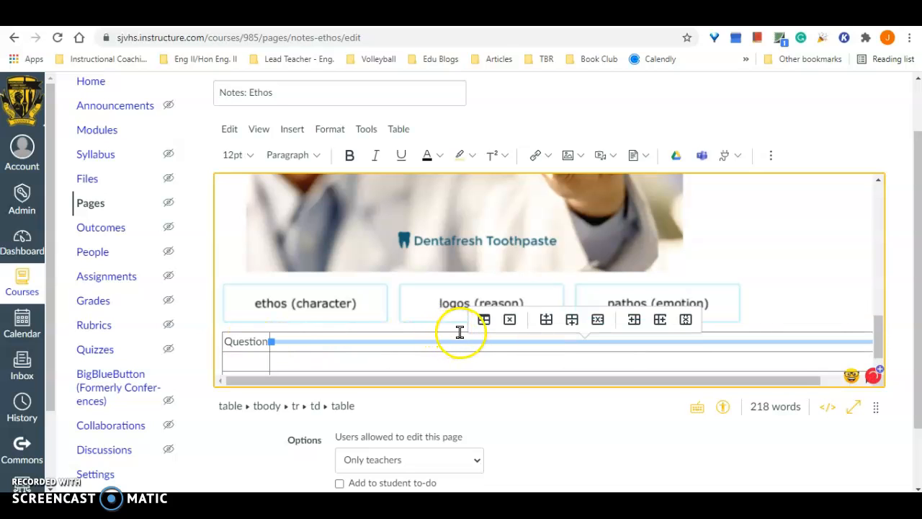
pyautogui.hotkey('ctrl', 'z')
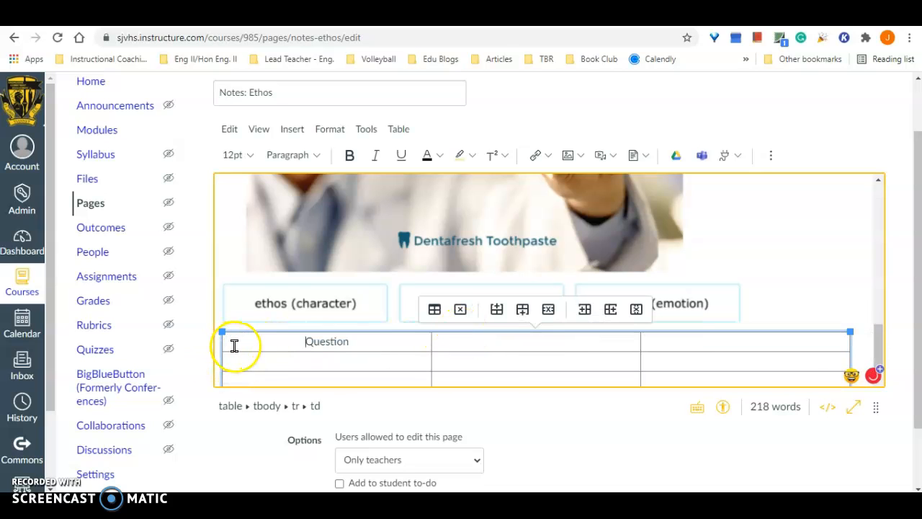
# - Make the "Question" heading bold and enter "My Thinking" and "My Partner's Thinking" in the other two header cells
pyautogui.moveTo(310, 341); pyautogui.dragTo(672, 335)
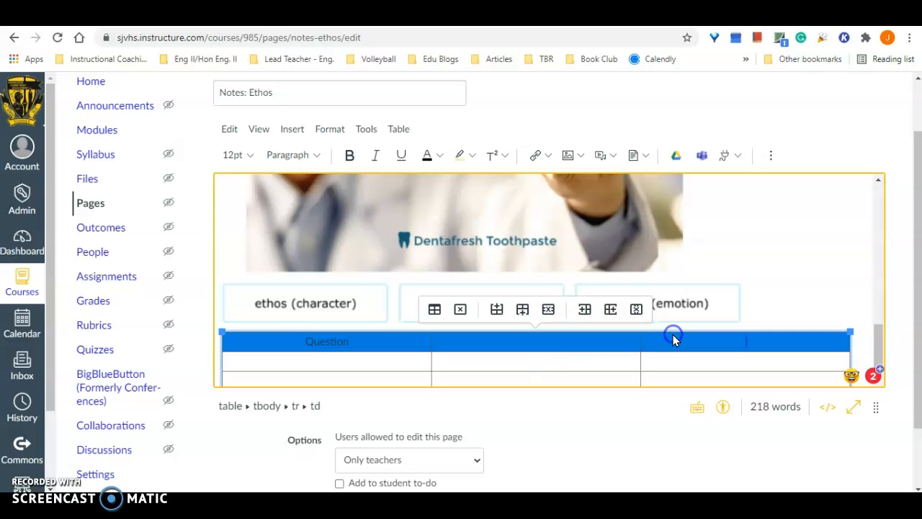
pyautogui.click(349, 155)
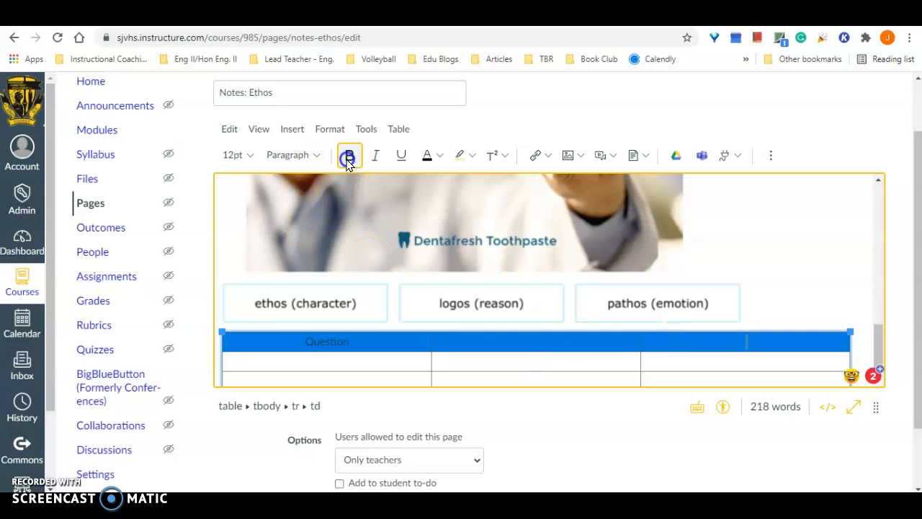
pyautogui.click(372, 344)
pyautogui.click(465, 342)
pyautogui.write('My Thinking')
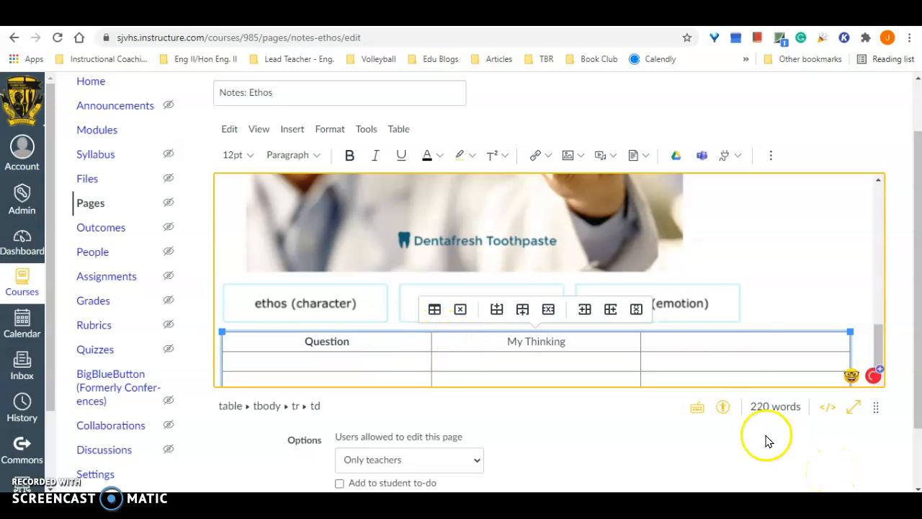
pyautogui.click(751, 340)
pyautogui.write("My Partner's Thinking")
# - Make the "My Thinking" and "My Partner's Thinking" headings bold
pyautogui.click(542, 363)
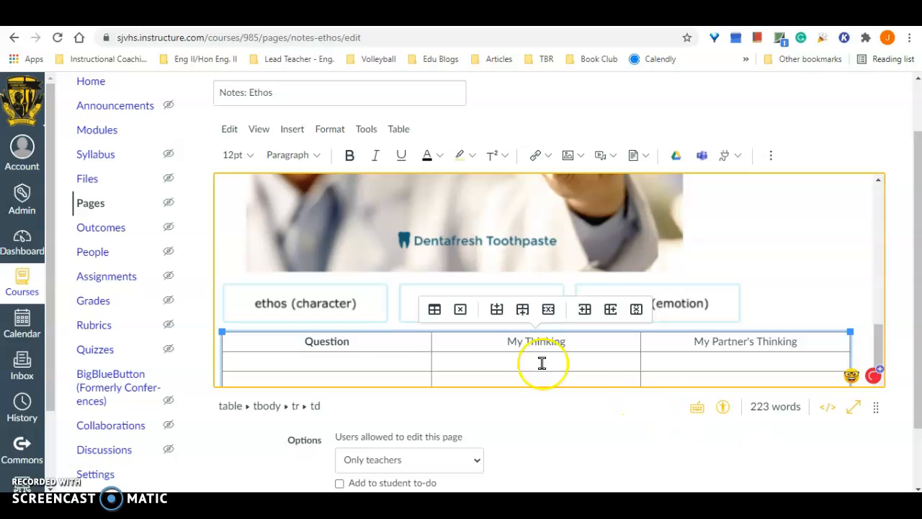
pyautogui.moveTo(483, 339); pyautogui.dragTo(775, 337)
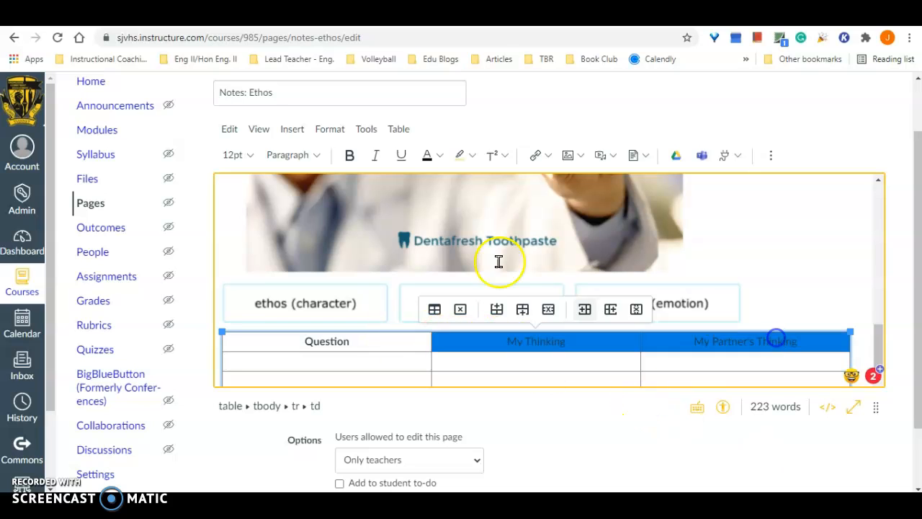
pyautogui.click(350, 155)
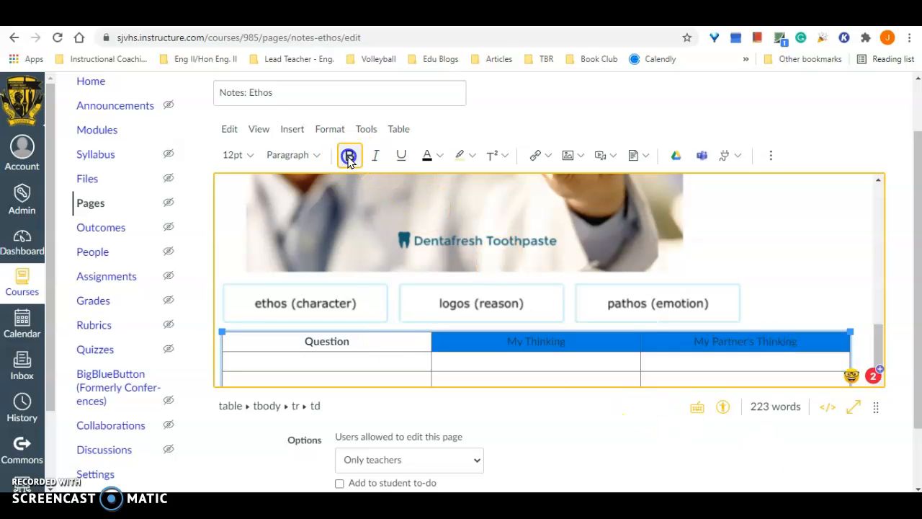
# - Enter "1. How does the advertiser create the ethos appeal?" in the first cell below the Question heading
pyautogui.click(397, 365)
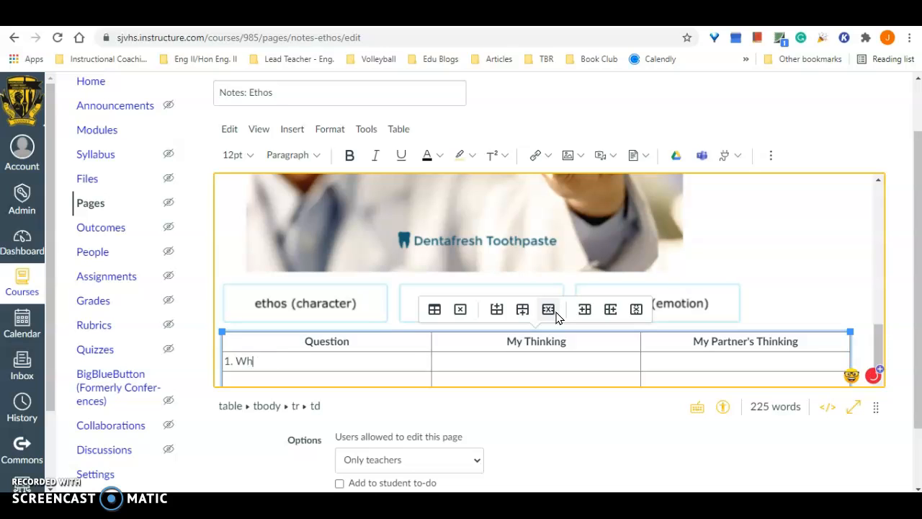
pyautogui.write('1. How does the advertiser')
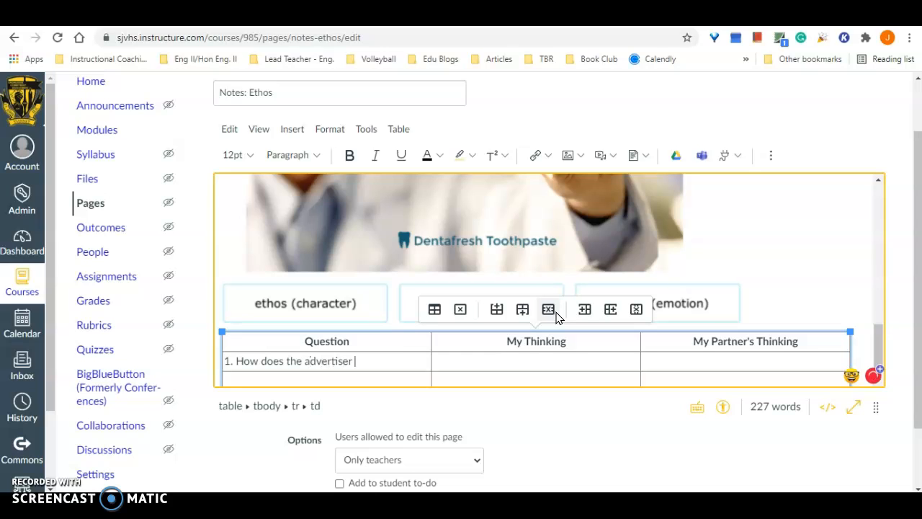
pyautogui.write('os')
pyautogui.click(496, 309)
# - Enter "2. Is the use of this appeal effective? Why or why not?" in the next cell of the Question column
pyautogui.scroll(-2, 480, 320)
pyautogui.click(352, 289)
pyautogui.write('2. Is the use of this appeal af')
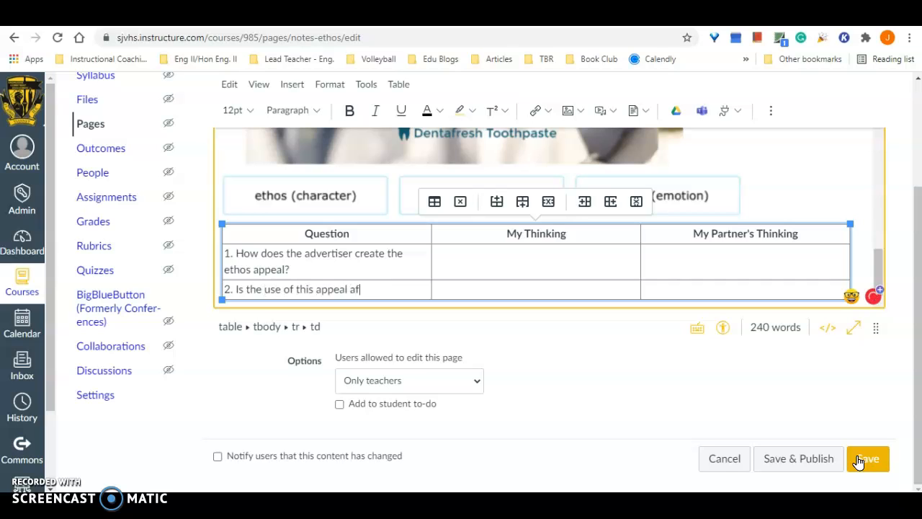
pyautogui.press('BackSpace')
pyautogui.press('BackSpace')
pyautogui.write('effective? Why or why not?')
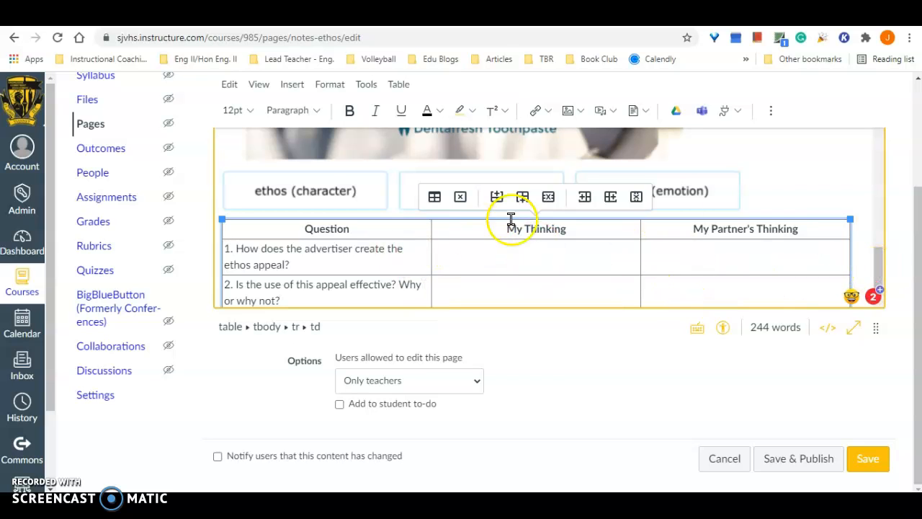
# - Add a row at the end of the table and begin its question with "3. How might the advertiser have made the ethos appeal"
pyautogui.scroll(-1, 708, 226)
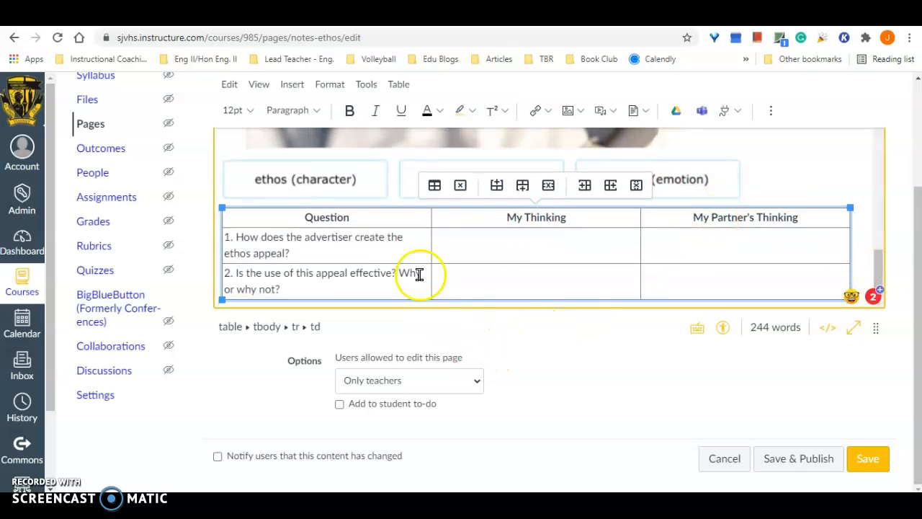
pyautogui.click(522, 186)
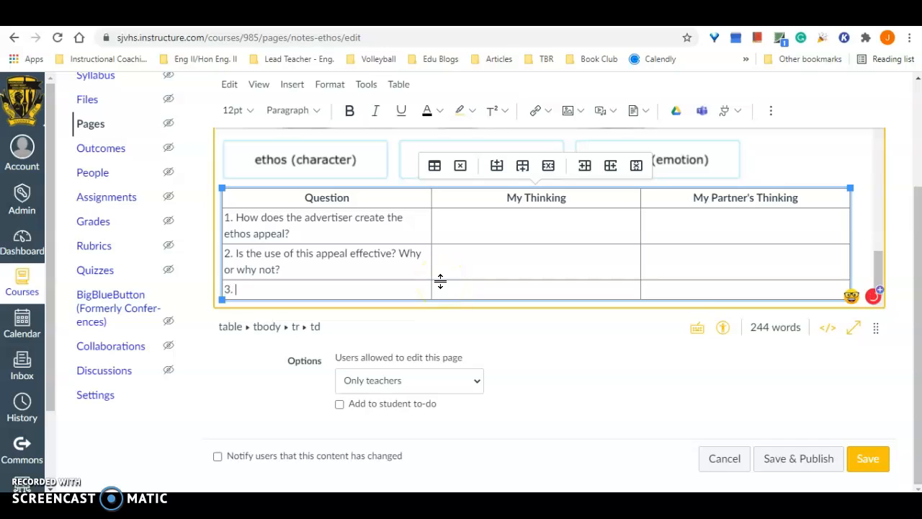
pyautogui.write('3. How might the advertiser have made the')
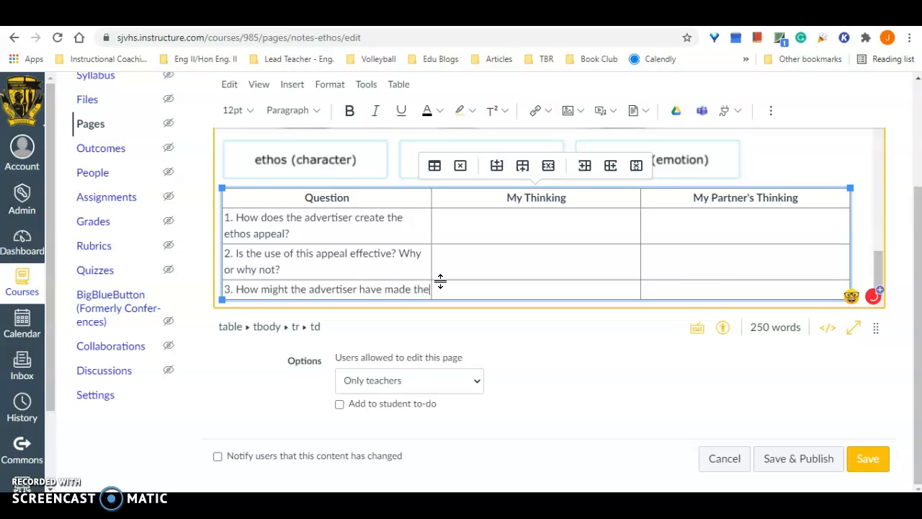
pyautogui.write(' ethos appeal even mor')
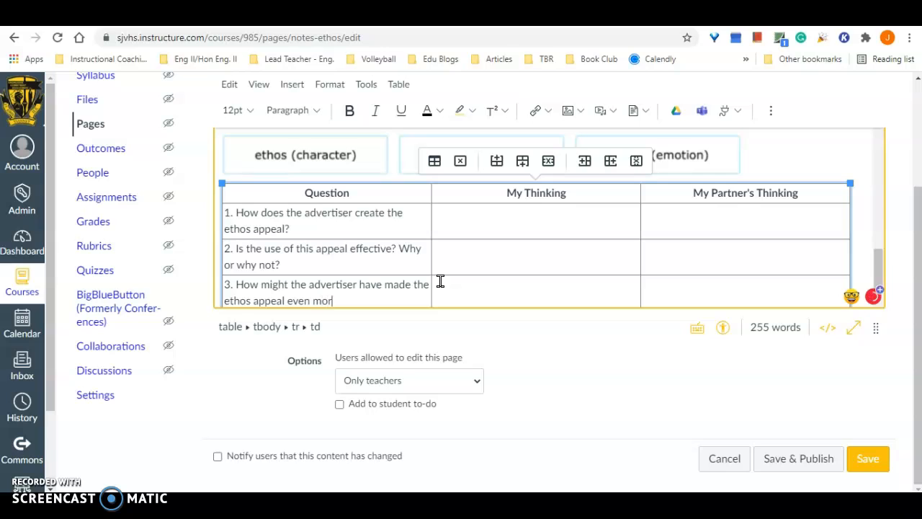
pyautogui.write('e effective? What changes could the advertiser ma')
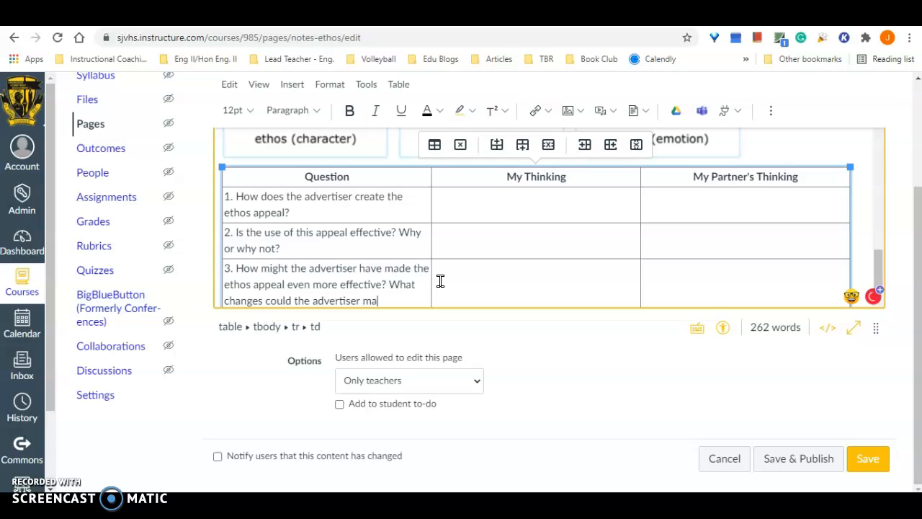
# - Finish the third question with "even more effective? What changes could the advertiser make to improve the ad?"
pyautogui.write('mprove the ad?')
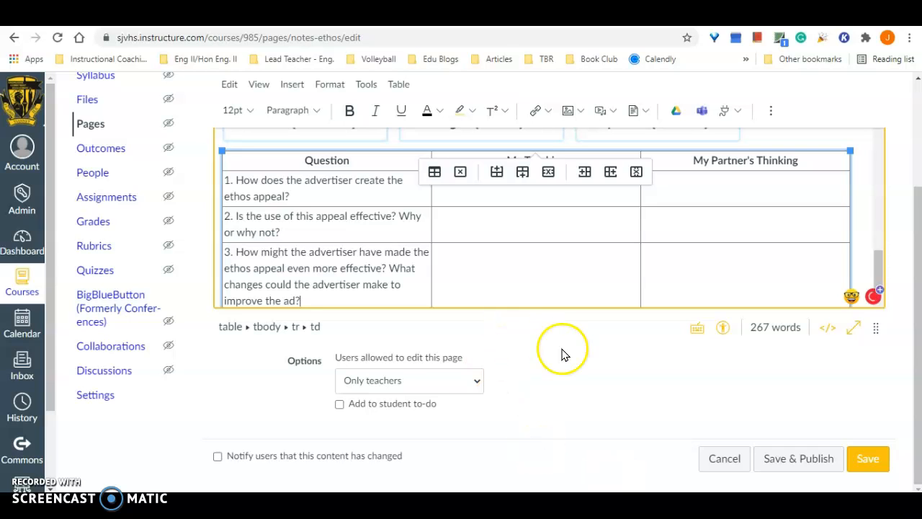
# - Save the Notes: Ethos page, look over the finished content, and publish it
pyautogui.click(870, 458)
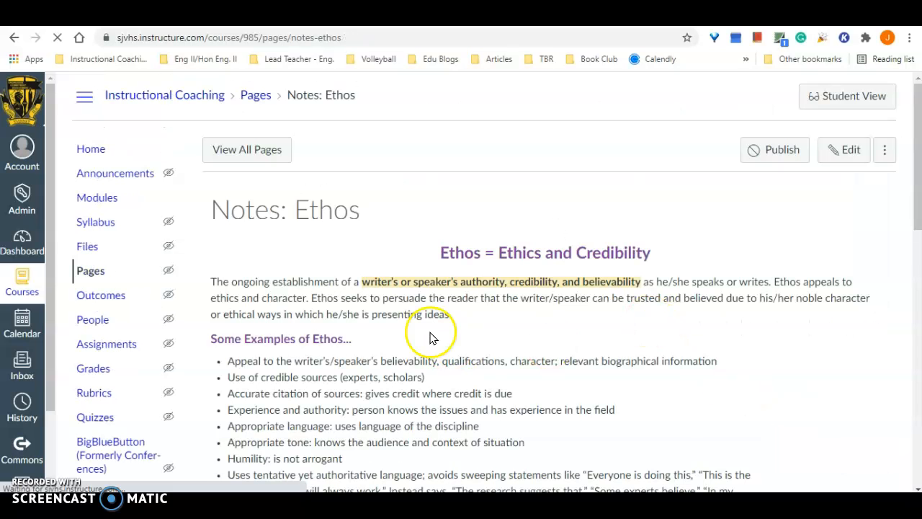
pyautogui.scroll(-4, 590, 344)
pyautogui.scroll(-7, 590, 344)
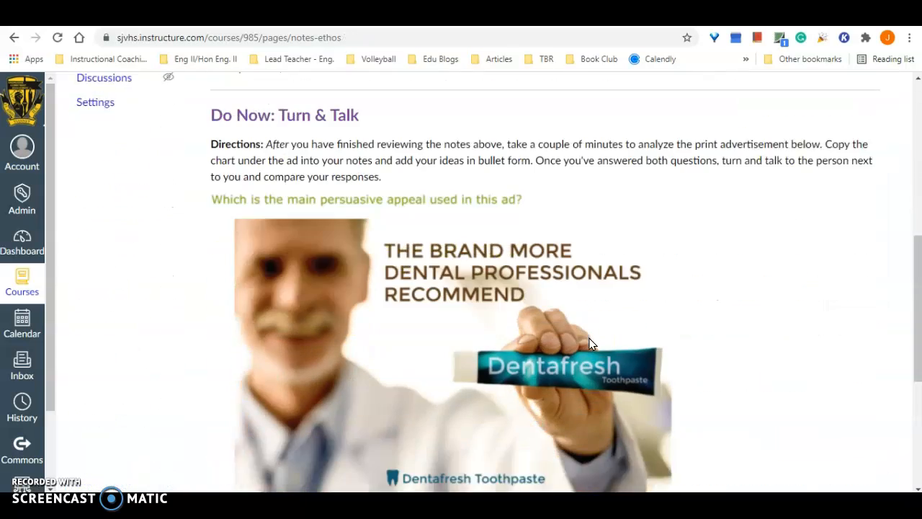
pyautogui.scroll(11, 590, 343)
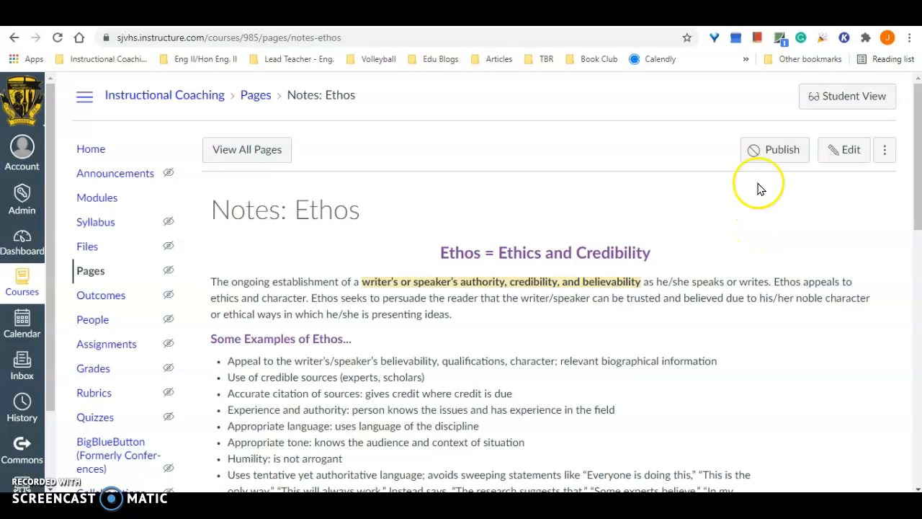
pyautogui.click(778, 159)
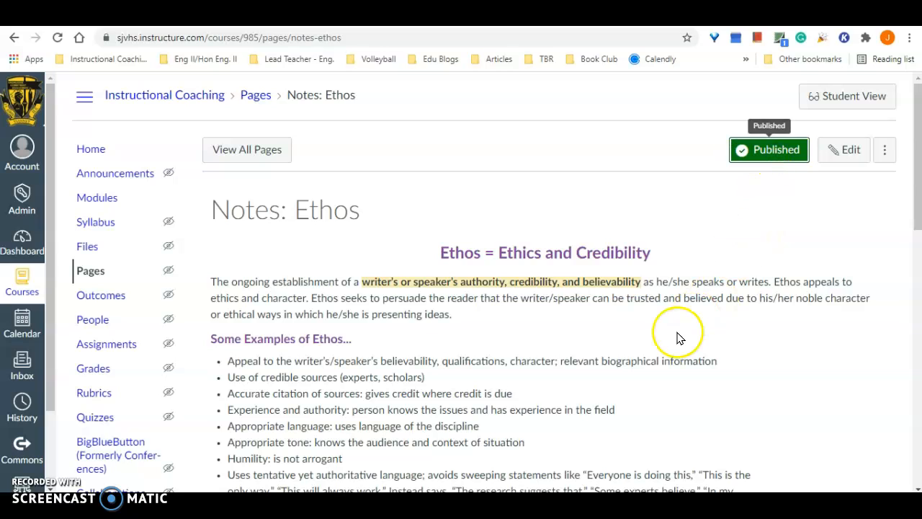